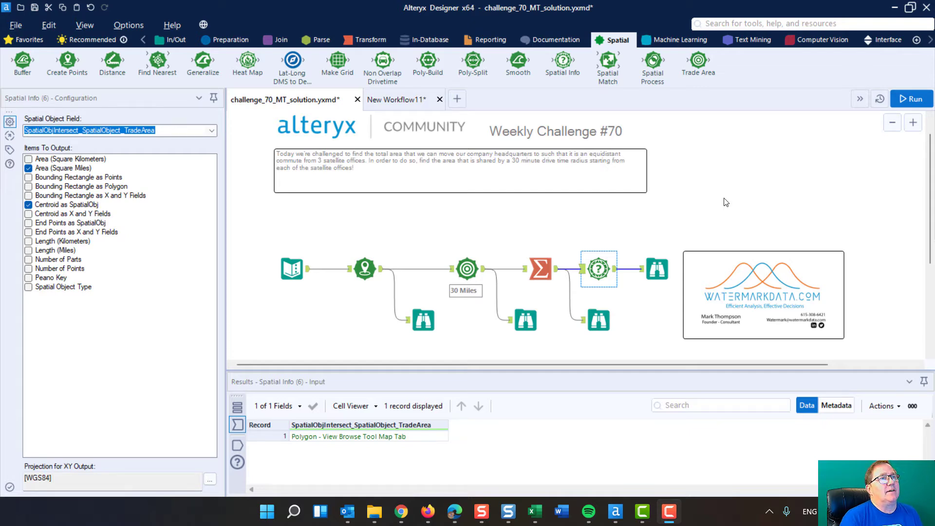
Step: Review the challenge description and workflow, including the three office records supplied by the Text Input tool
scroll(726, 202, down, 4)
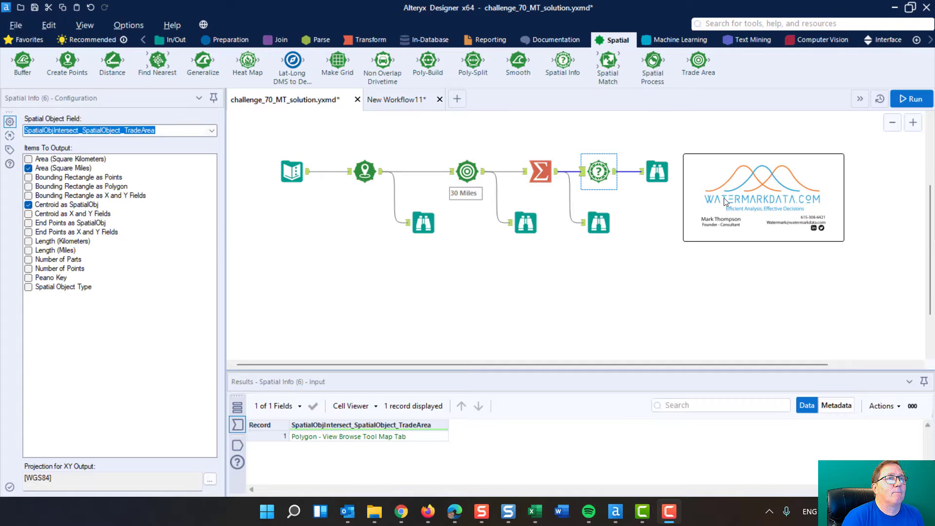
scroll(369, 272, up, 5)
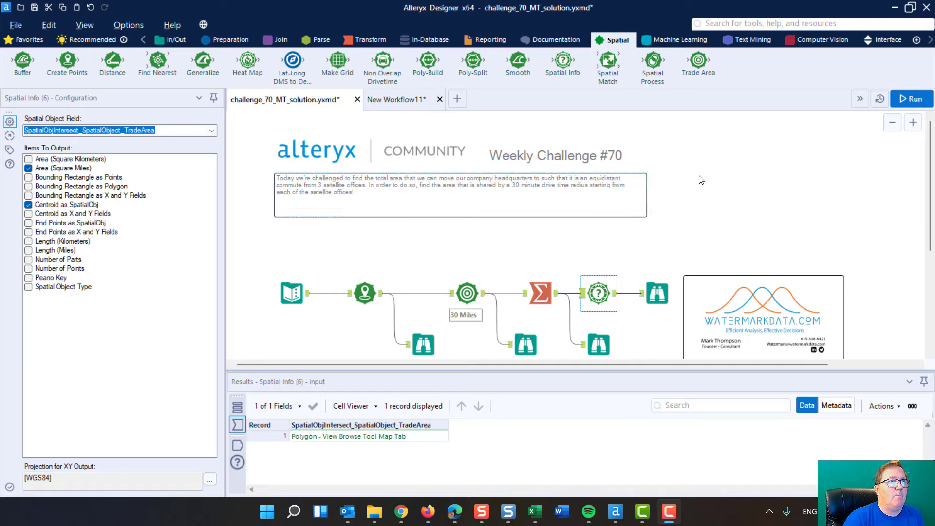
scroll(700, 180, down, 5)
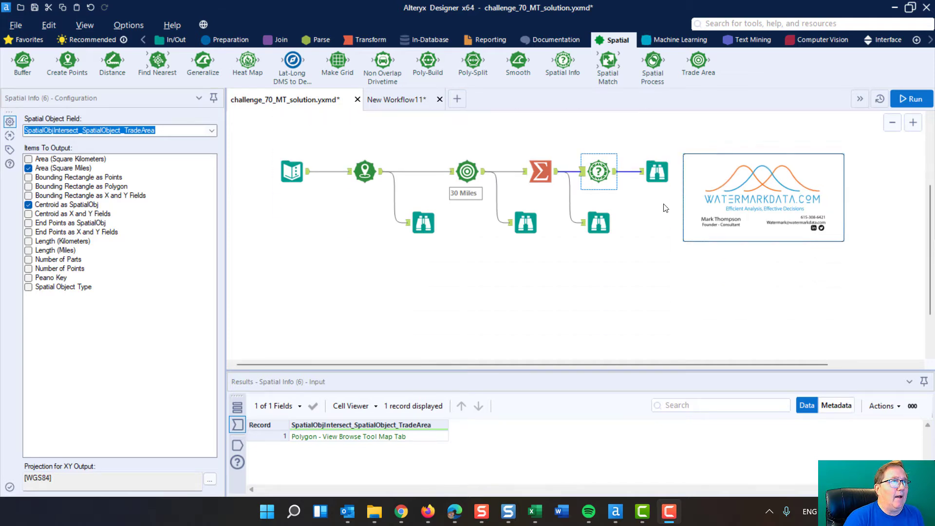
ctrl+click(284, 167)
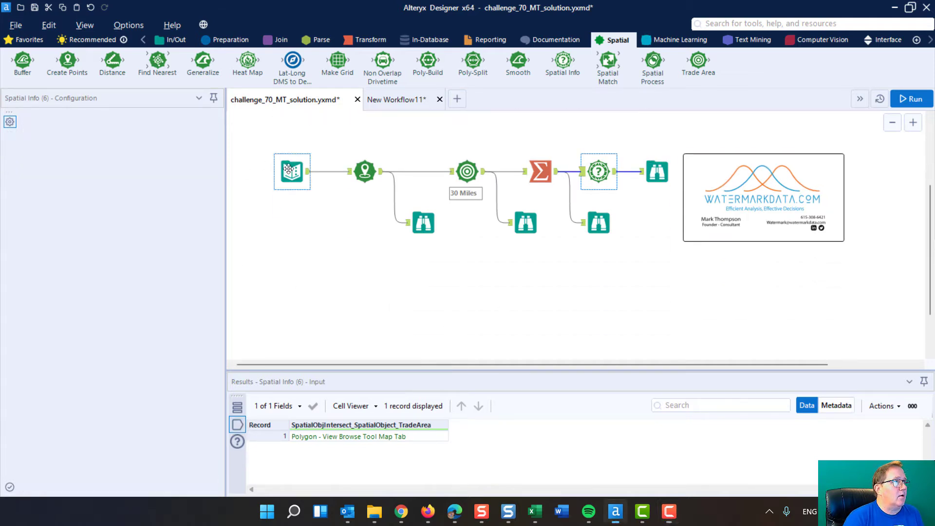
click(288, 169)
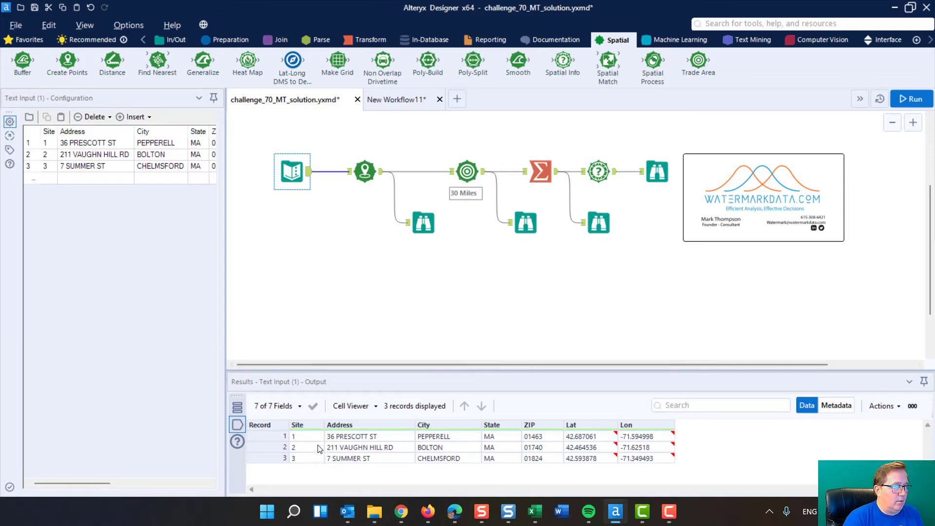
drag(261, 434, 260, 457)
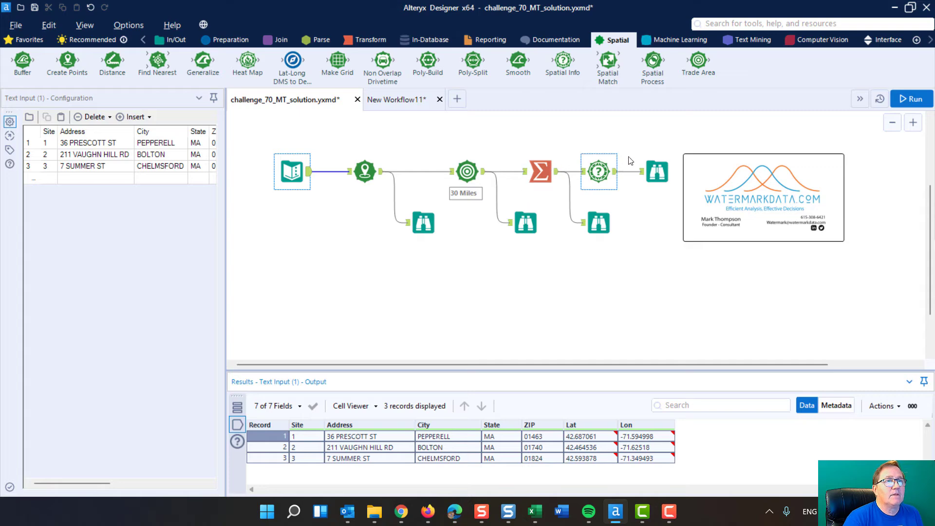
Step: View the final shared-area map in the last Browse tool and compare it with the Text Input records and coordinates
click(659, 171)
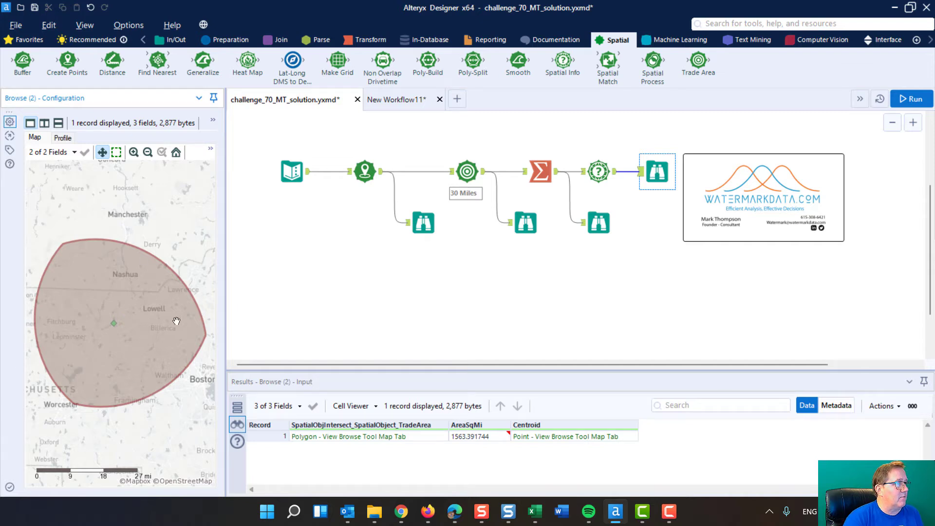
click(291, 170)
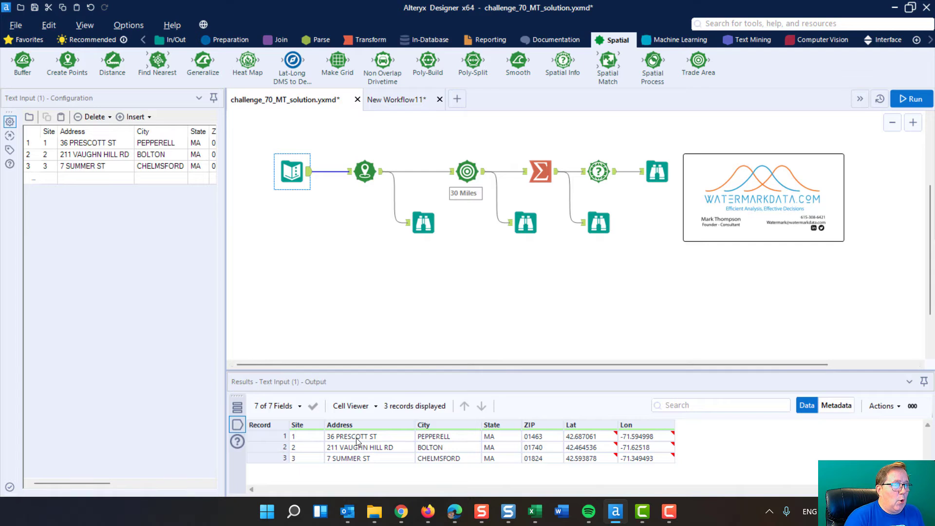
drag(262, 440, 262, 454)
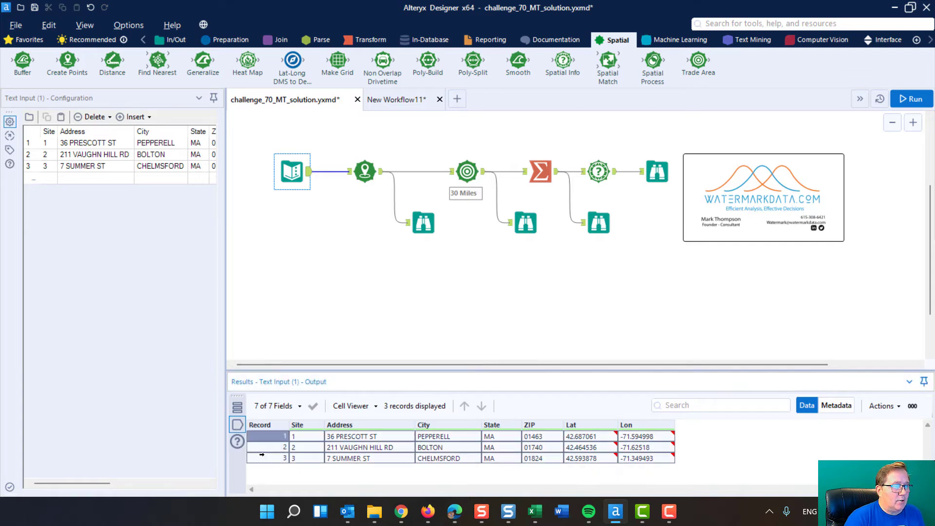
click(591, 424)
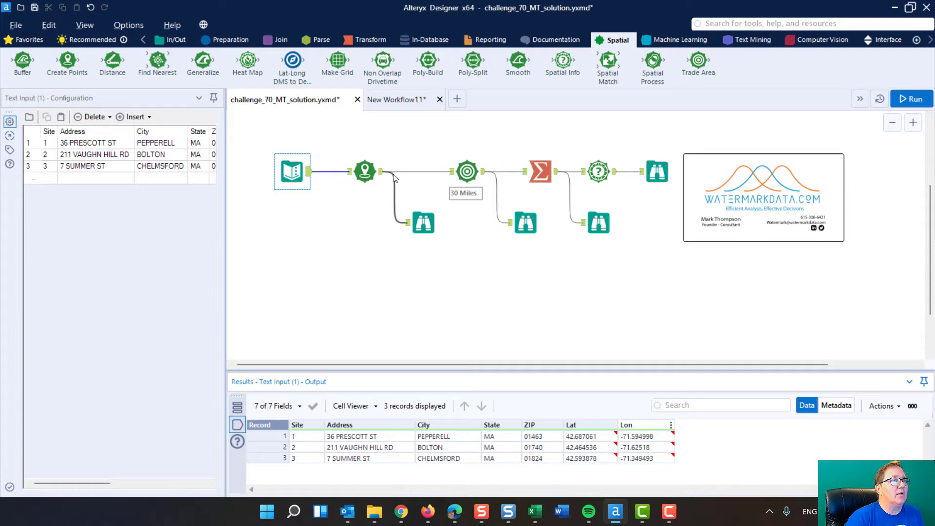
Step: Examine the Create Points tool's longitude and latitude fields, and point out the three intermediate Browse tools
click(362, 169)
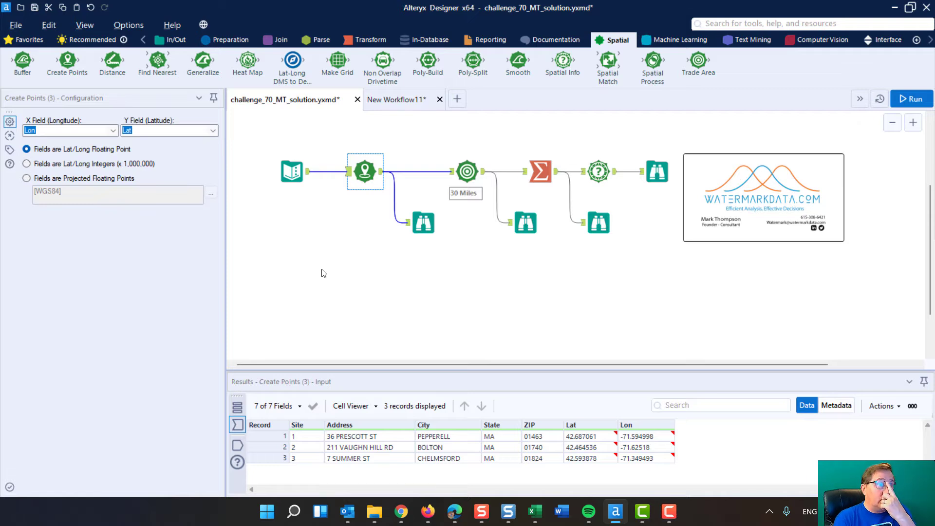
mouse_move(612, 441)
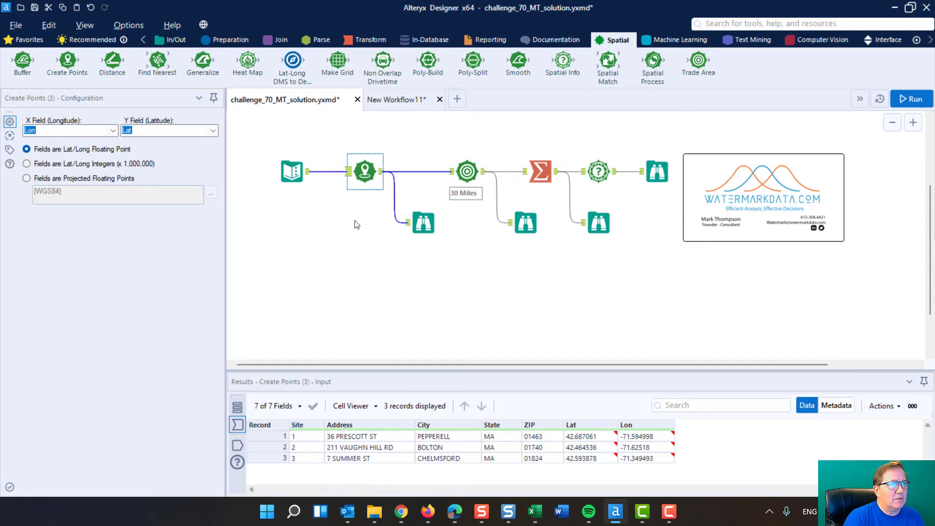
drag(354, 224, 643, 248)
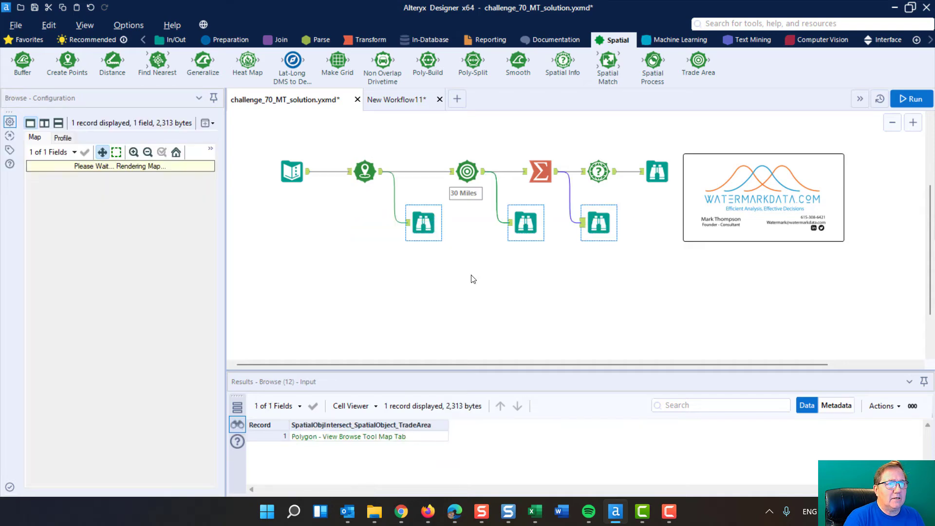
click(455, 277)
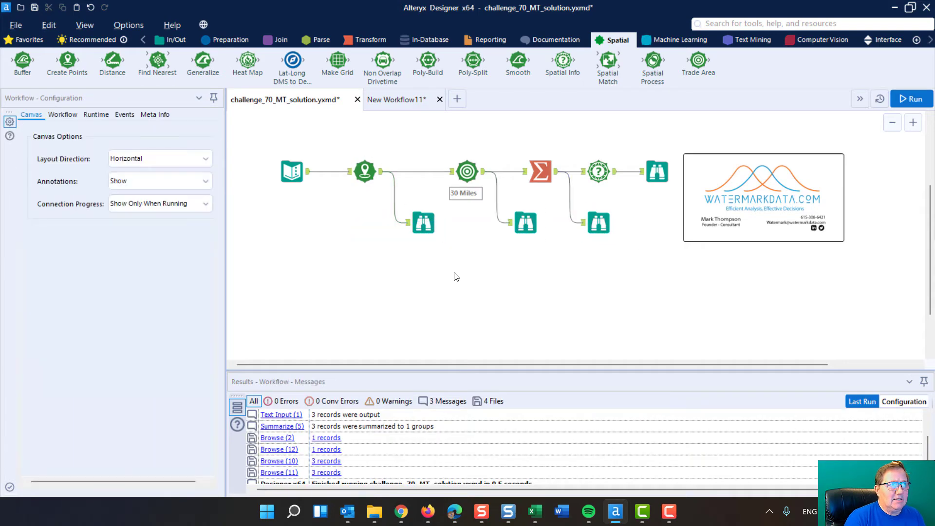
Step: Compare the data entering and leaving the Create Points tool, and view the resulting office points on the map
click(426, 220)
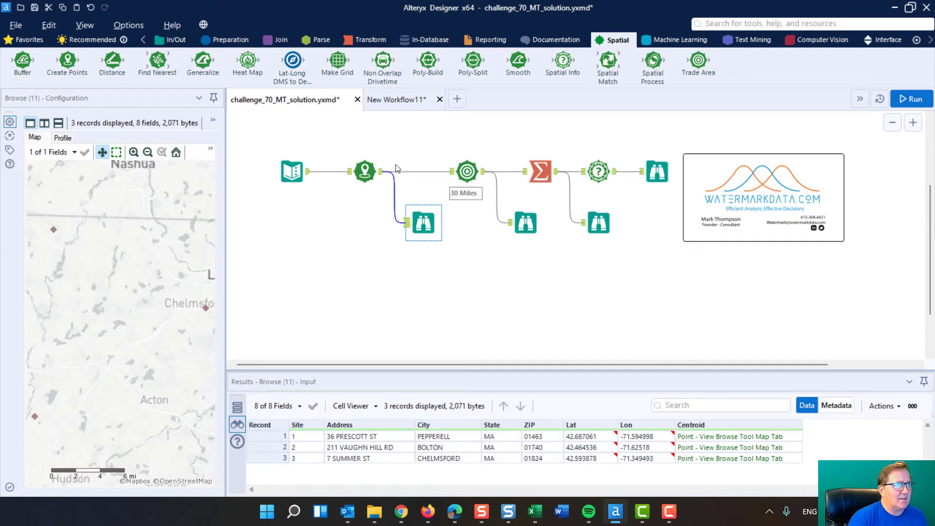
click(382, 175)
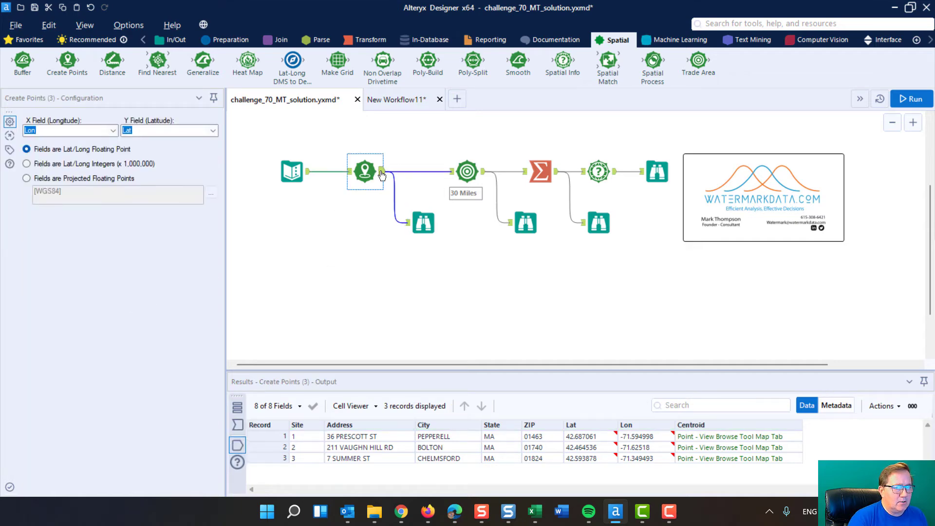
click(346, 172)
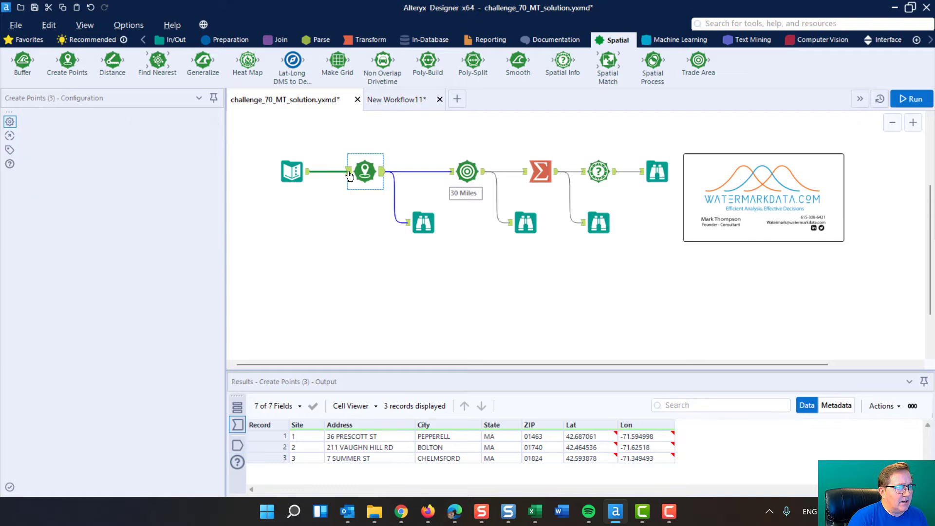
click(350, 173)
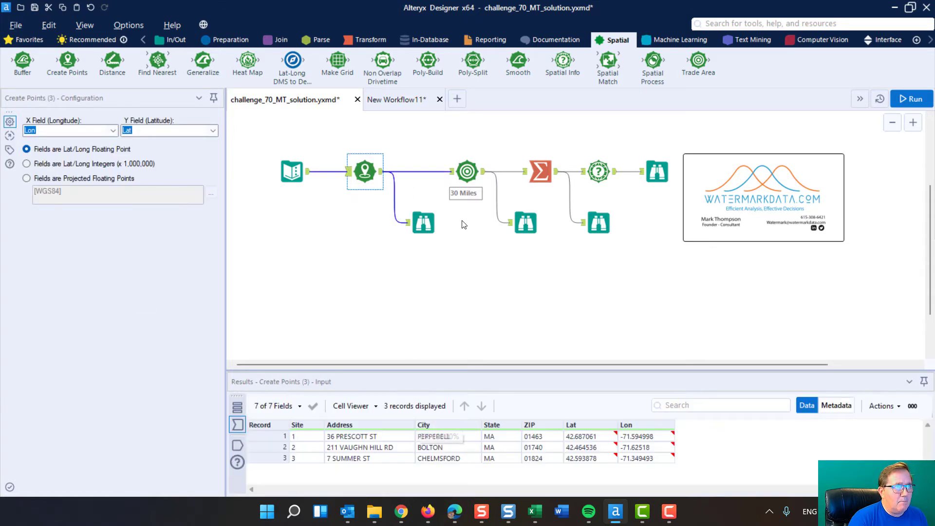
click(383, 174)
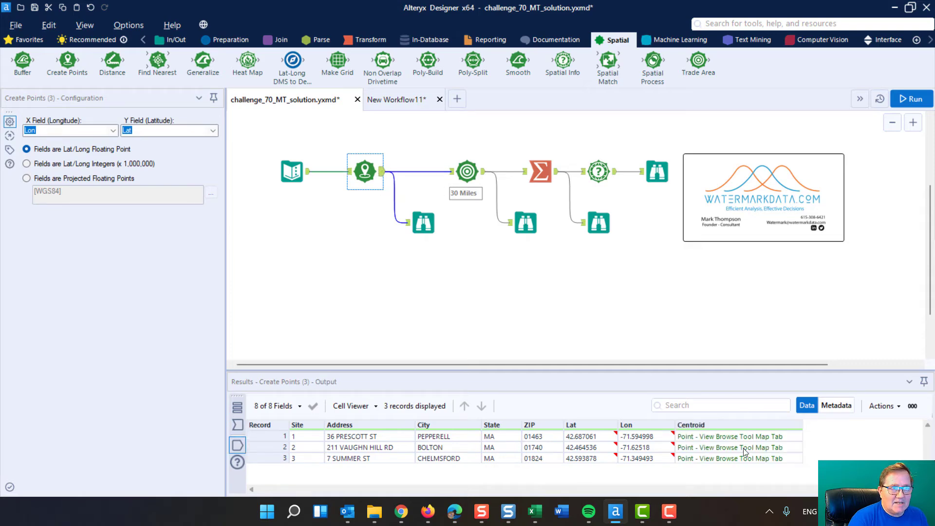
click(419, 225)
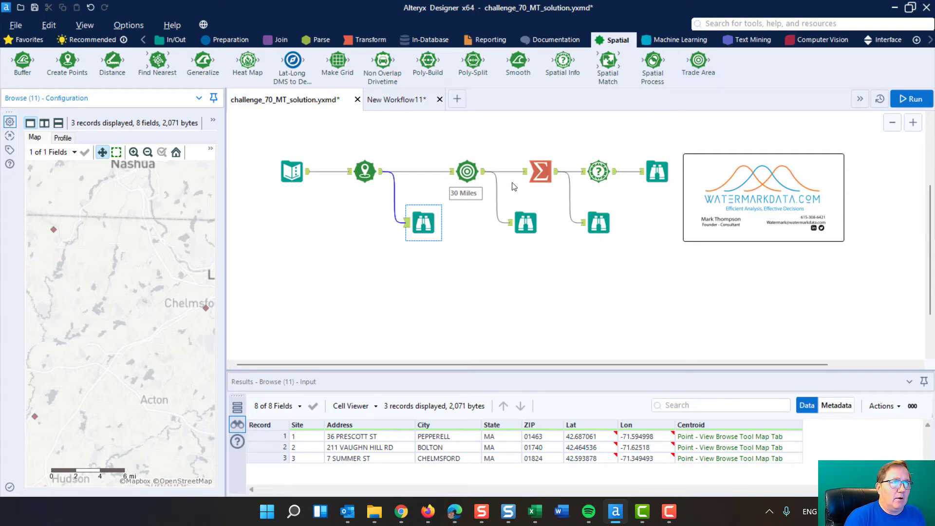
Step: Examine the Trade Area tool's configuration and the options for its point source field, referring back to the Create Points output
click(471, 170)
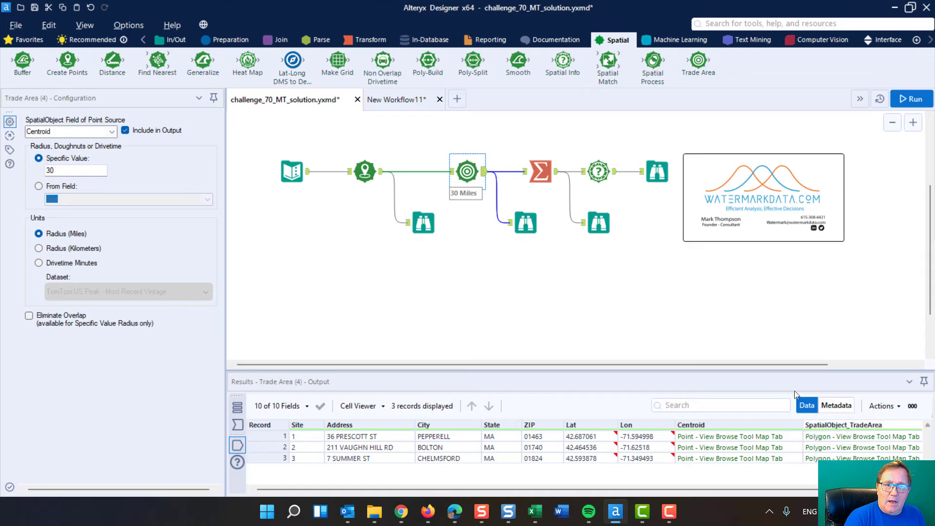
click(370, 171)
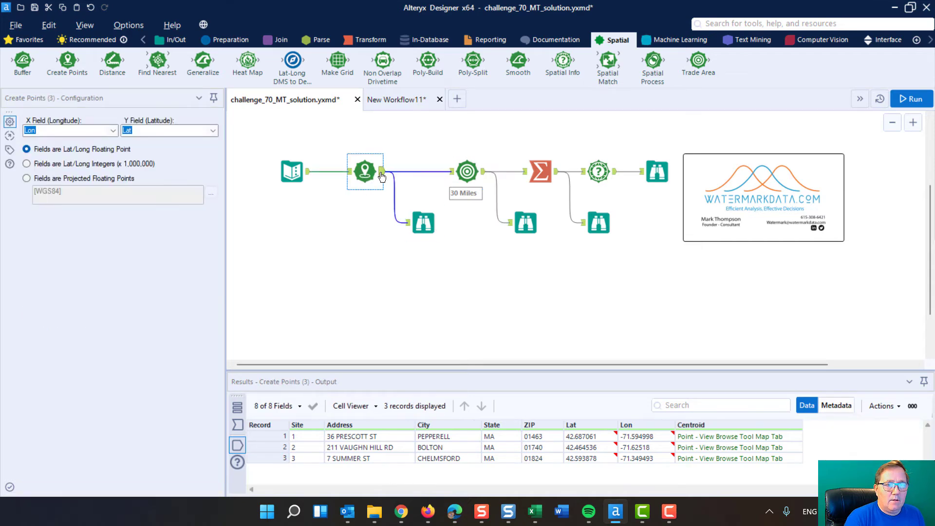
click(466, 173)
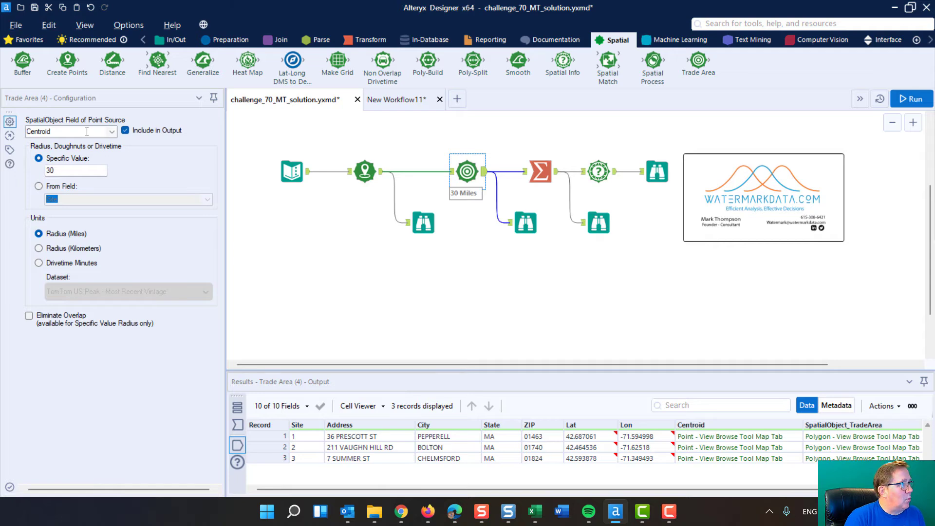
click(110, 131)
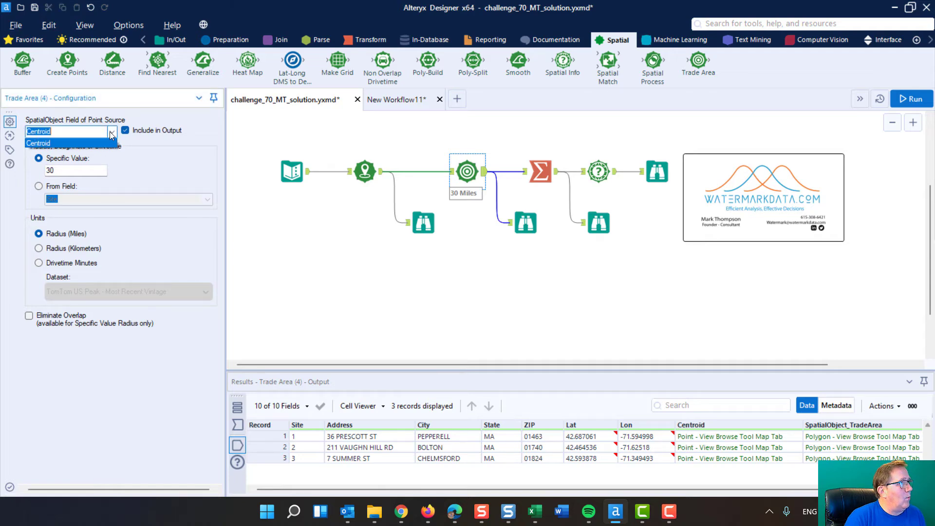
click(110, 131)
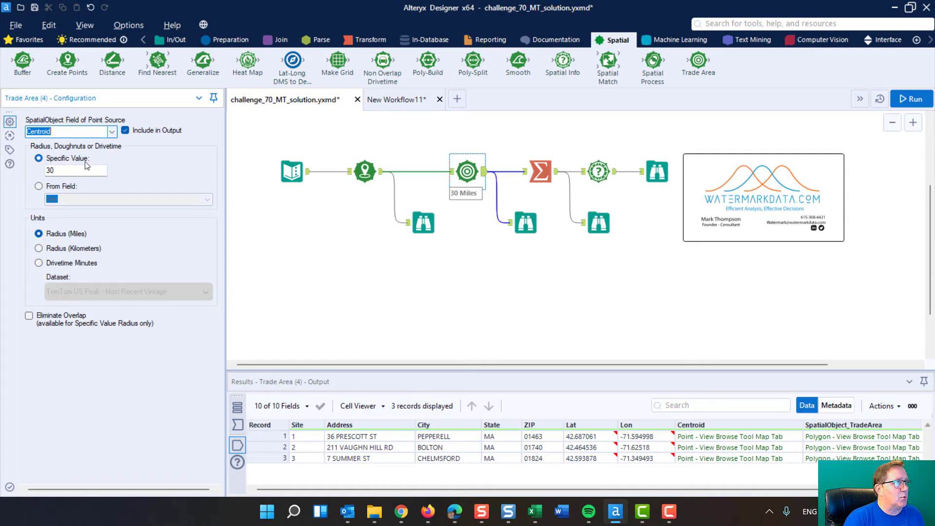
Step: Try Drivetime Minutes as the Trade Area unit for the specific value of 30, and restore Radius (Miles)
double_click(64, 170)
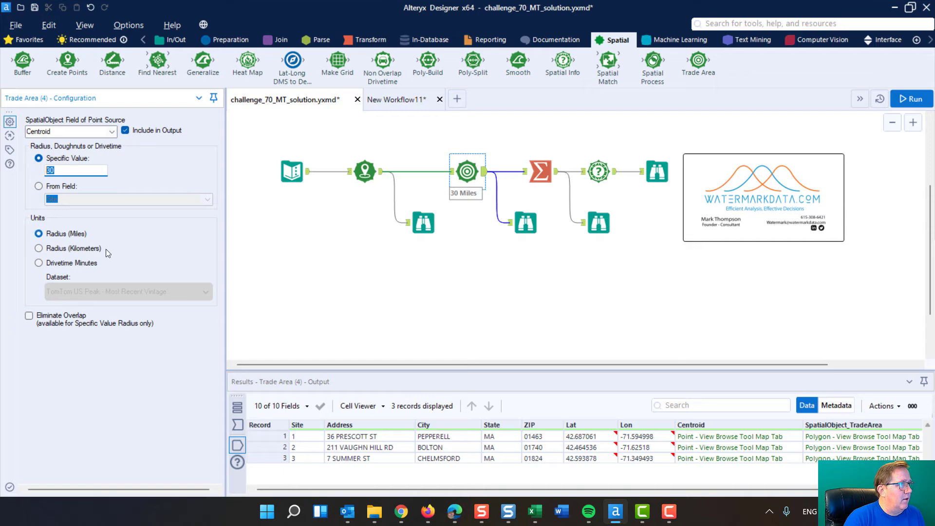
click(39, 263)
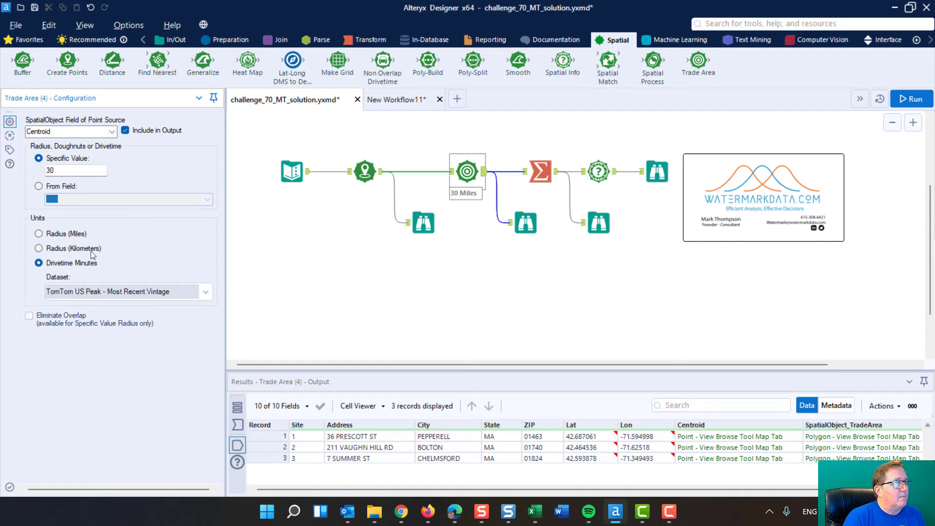
click(39, 233)
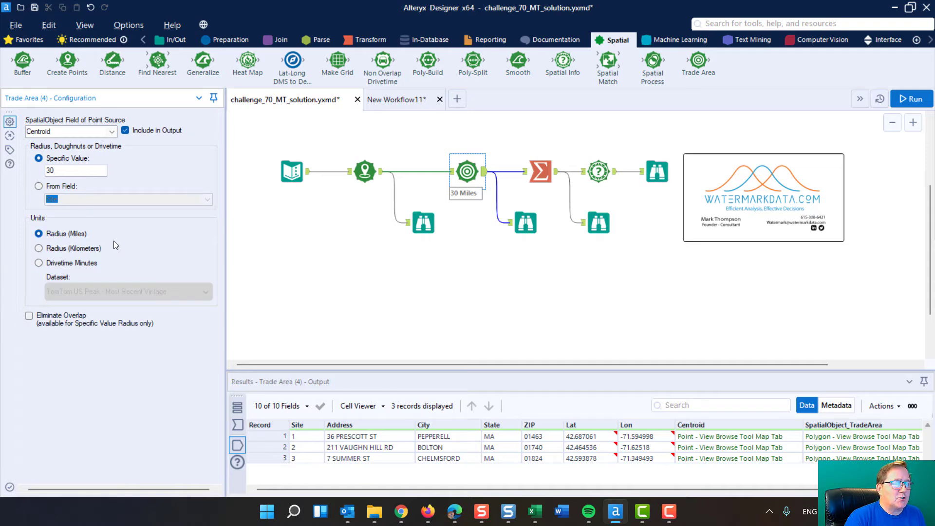
Step: View the office trade areas on the map in the Browse tool connected to the Trade Area tool
click(525, 221)
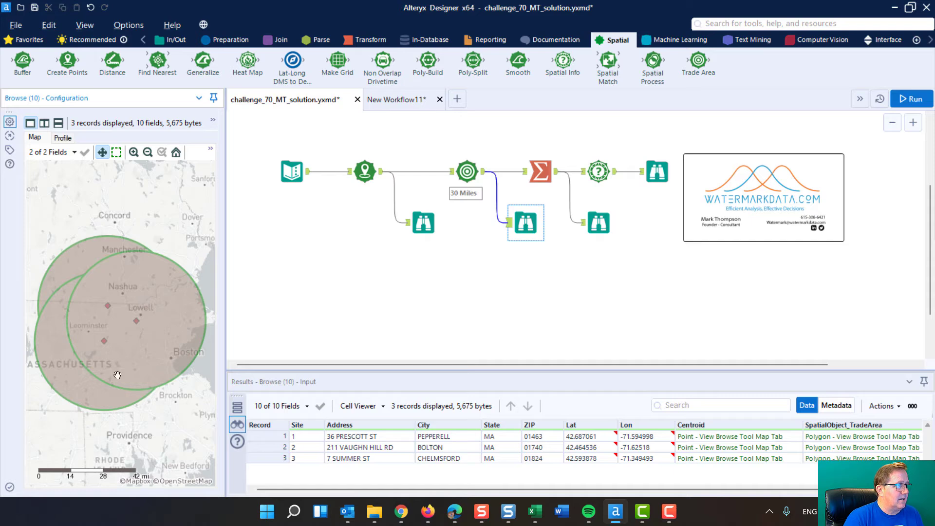
scroll(474, 295, up, 1)
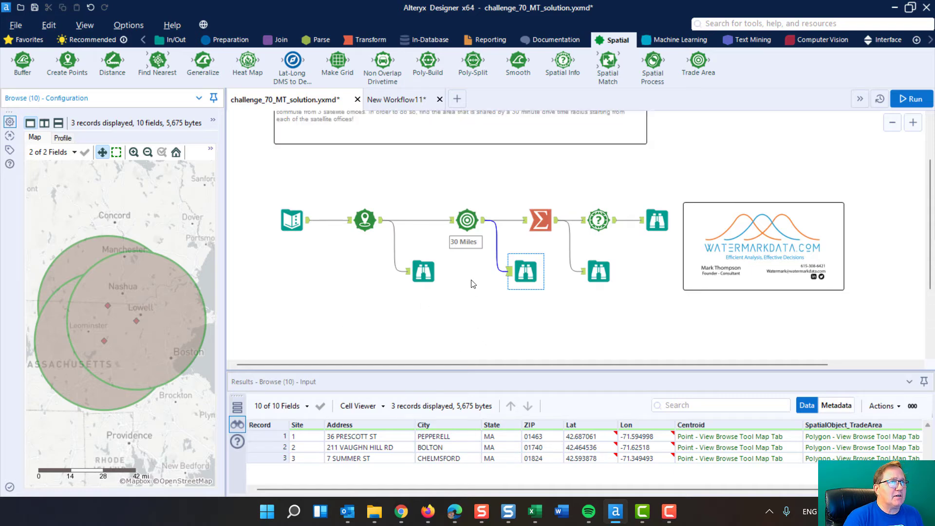
Step: Insert a Filter tool between the Create Points and Trade Area tools, with the basic condition Site != 2
click(38, 42)
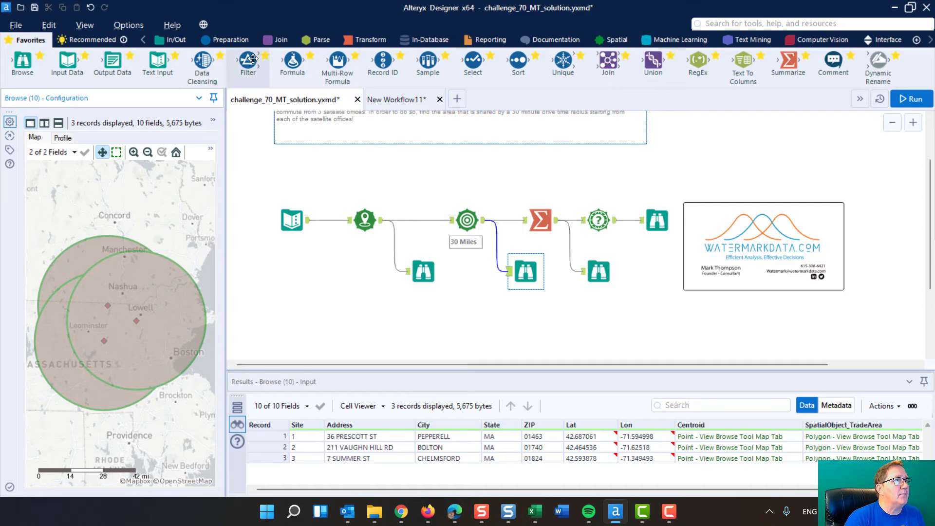
drag(252, 58, 417, 220)
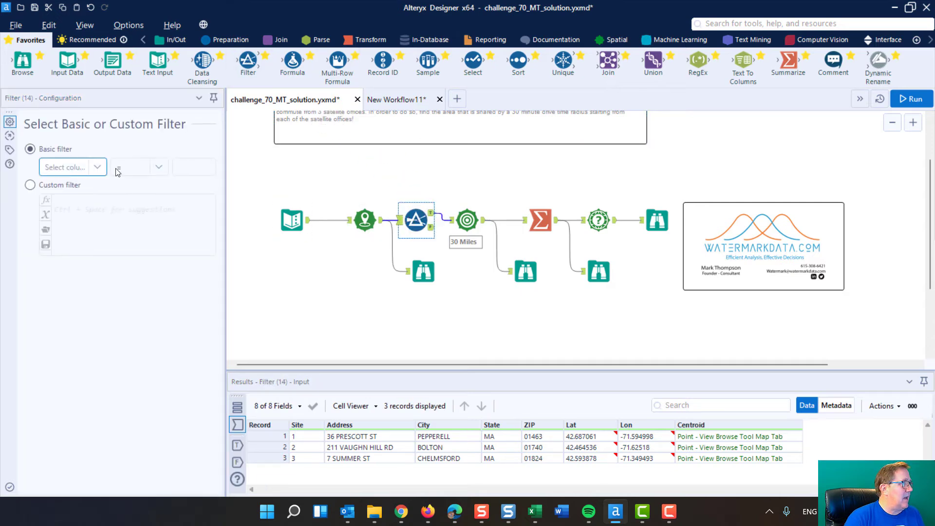
click(101, 170)
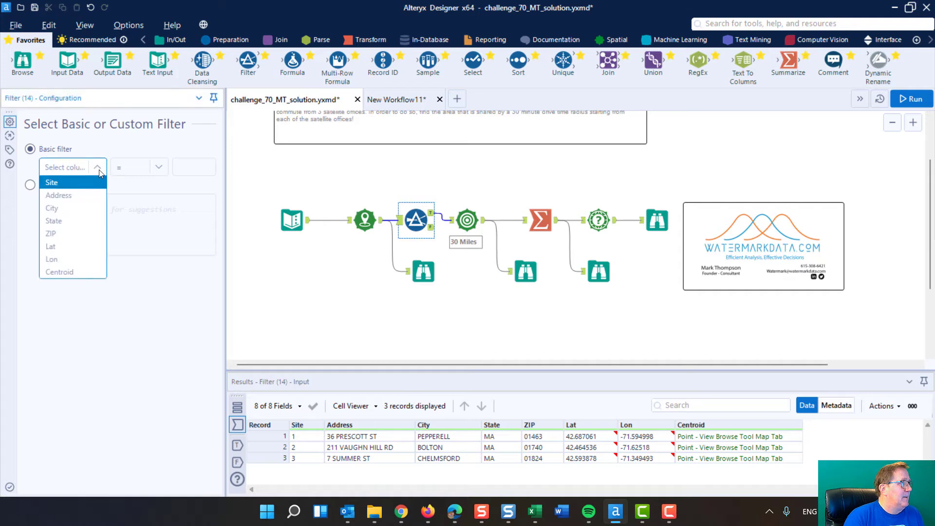
click(68, 181)
click(158, 168)
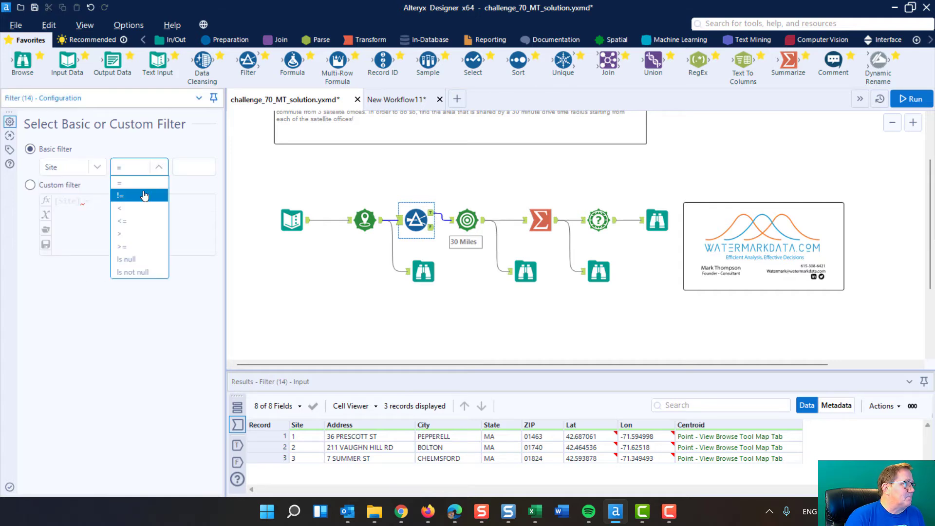
click(129, 191)
click(183, 167)
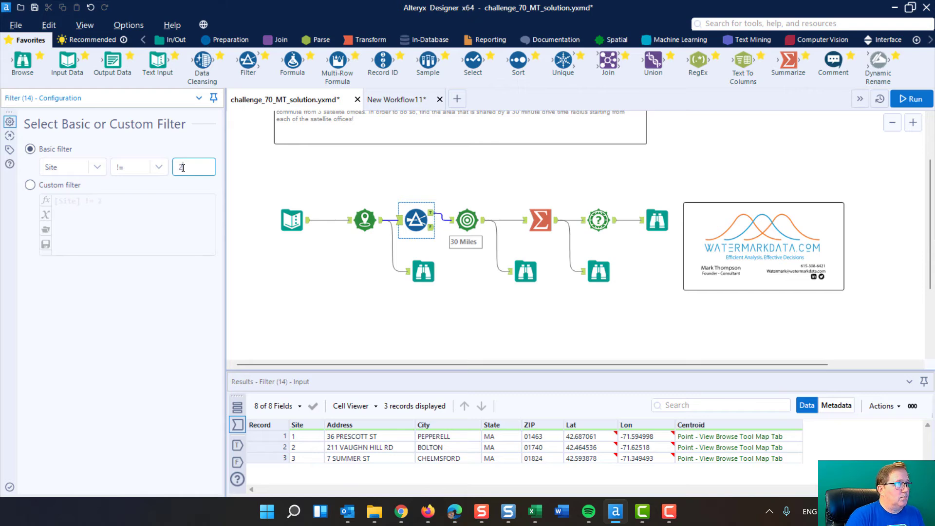
click(376, 181)
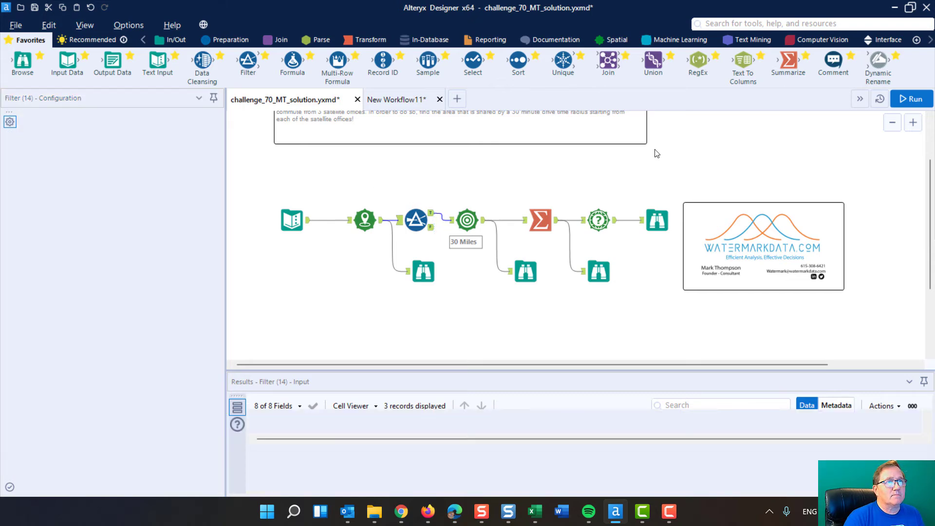
Step: Run the filtered workflow and view the trade areas and the final shared area on the map
click(910, 98)
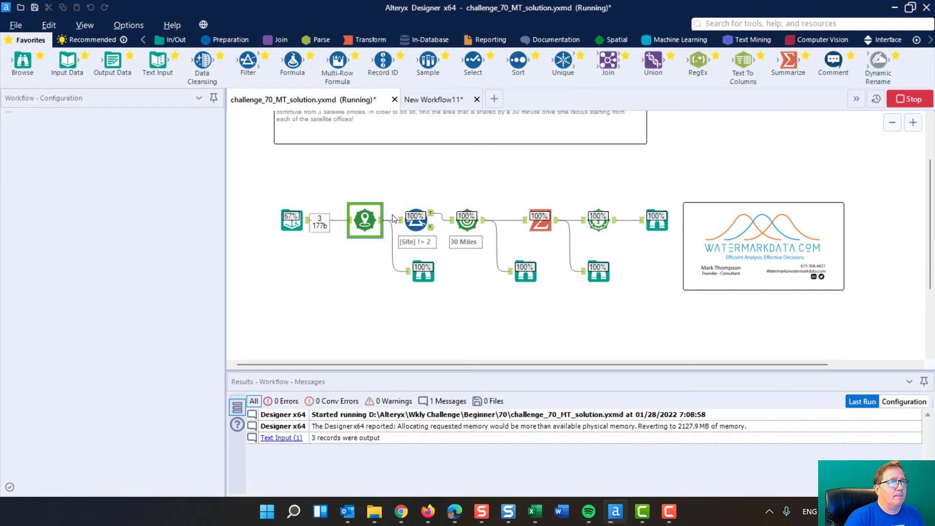
click(532, 275)
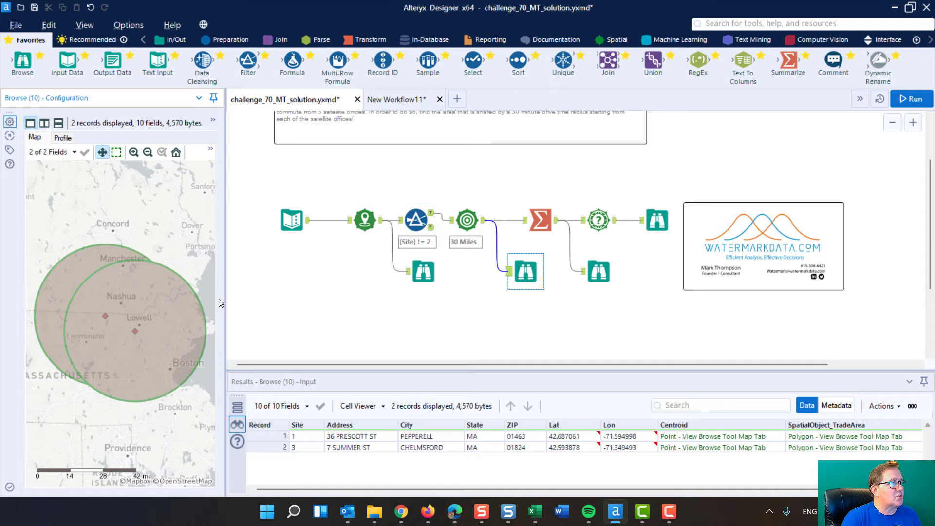
click(657, 220)
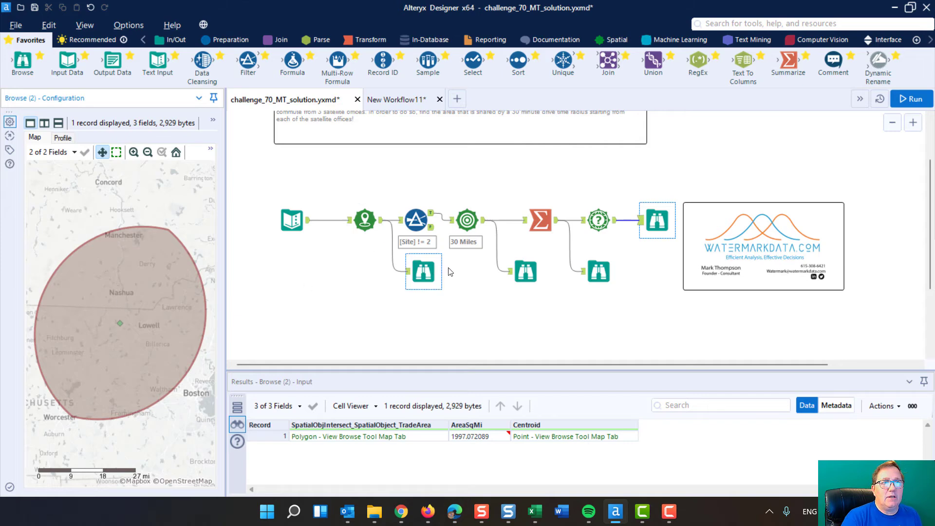
Step: Delete the Filter tool while reconnecting Create Points to Trade Area, and rerun the workflow to view the final shared area
click(412, 219)
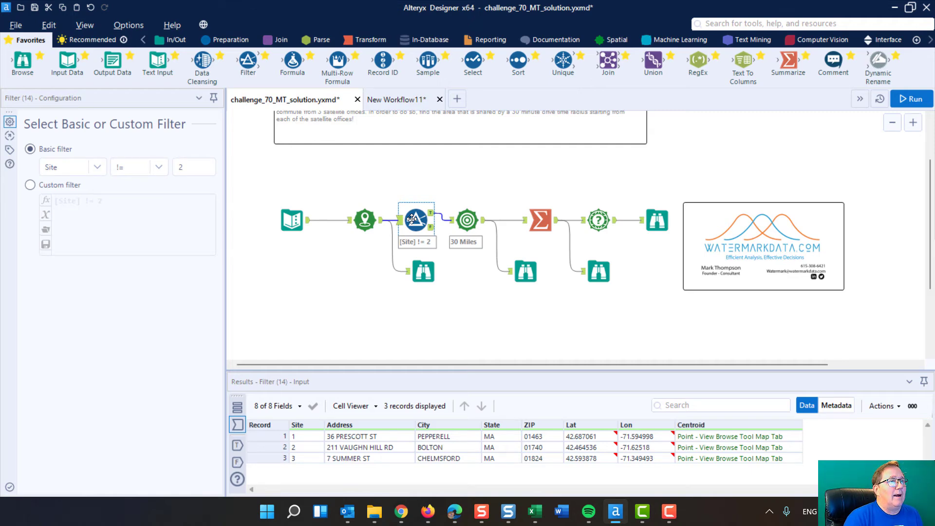
right_click(415, 222)
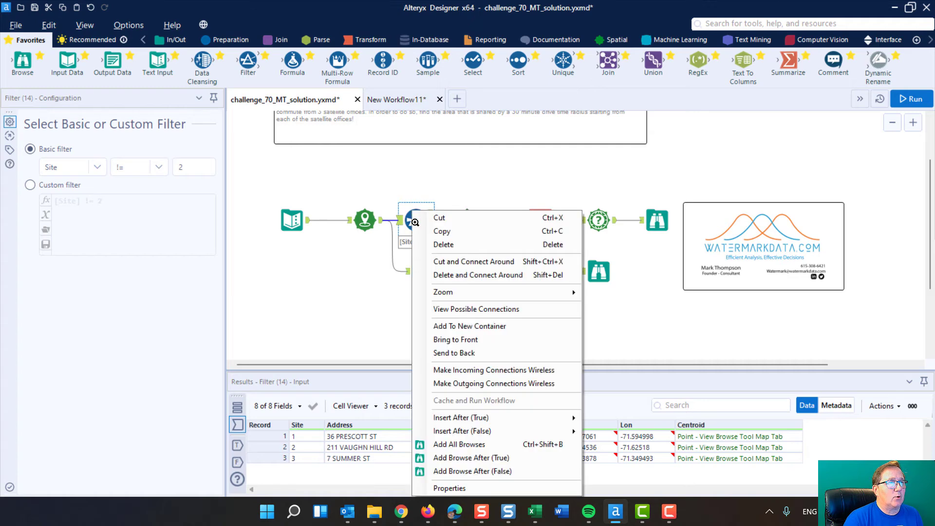
click(460, 275)
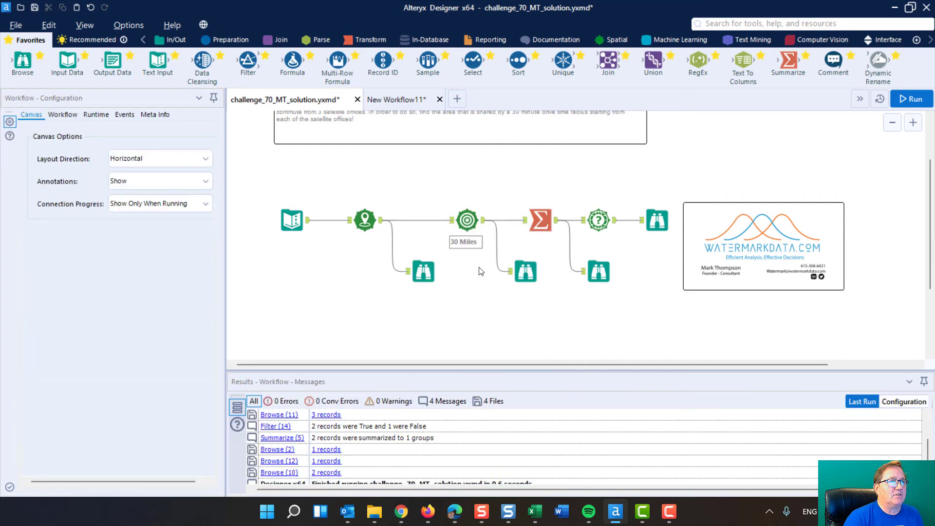
click(914, 99)
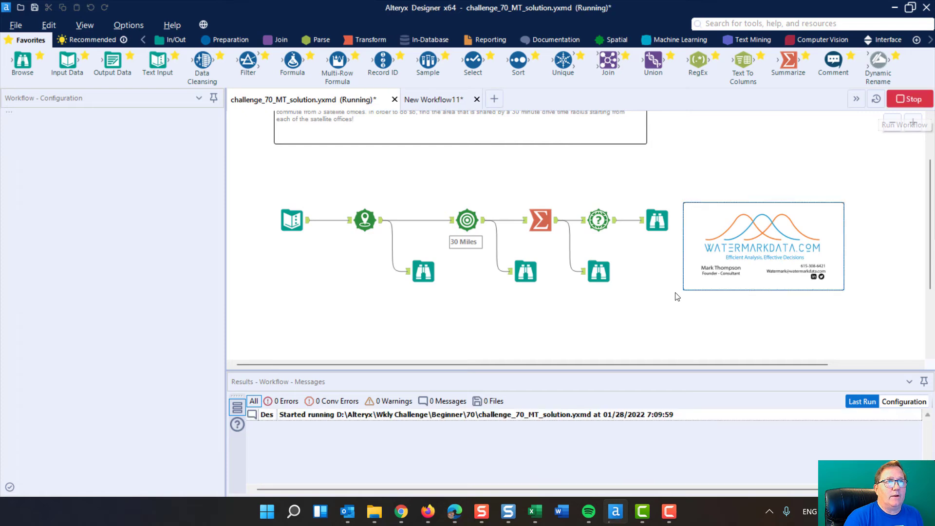
click(657, 219)
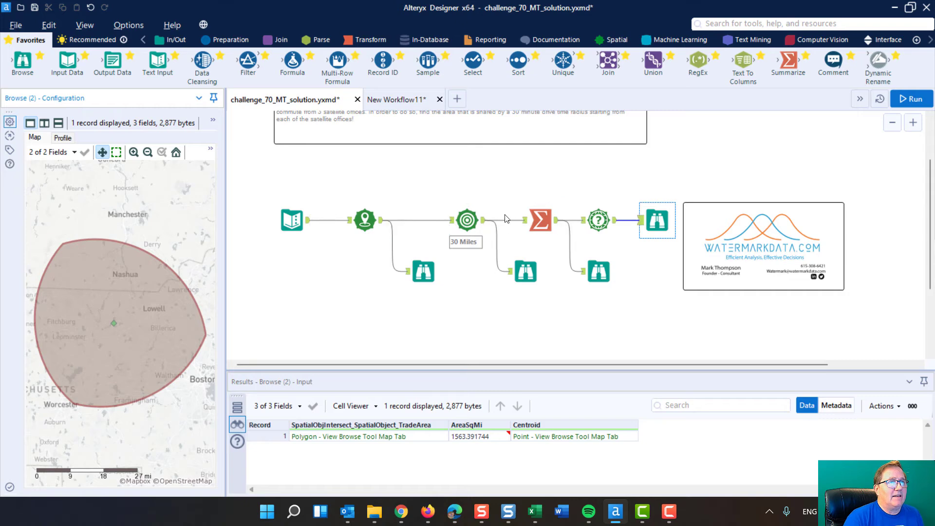
Step: Examine the Summarize tool's Create Intersection action on SpatialObject_TradeArea, and view the resulting polygon in its connected Browse tool
click(540, 217)
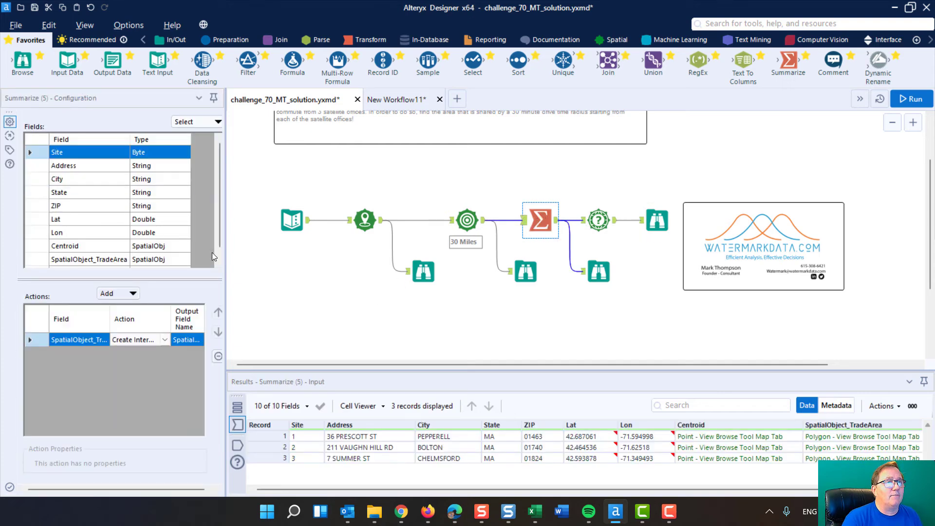
drag(225, 263, 266, 262)
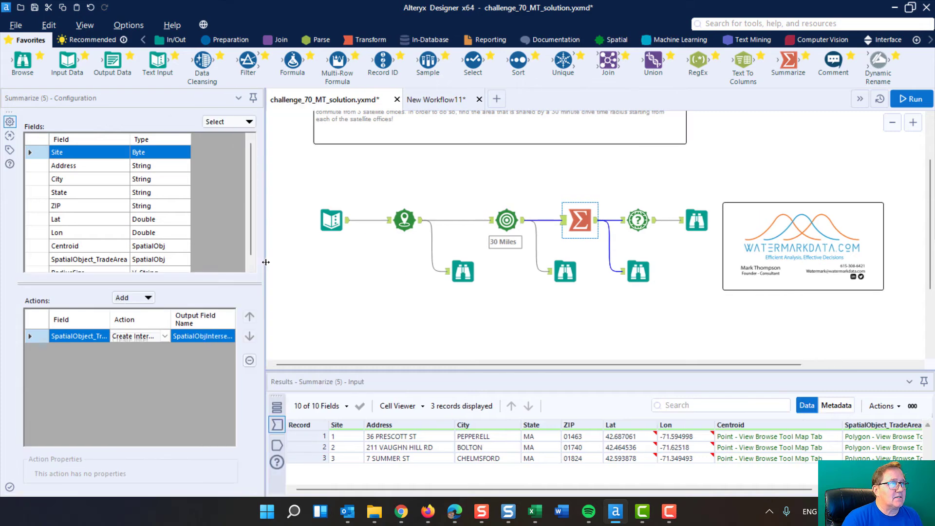
scroll(139, 231, down, 1)
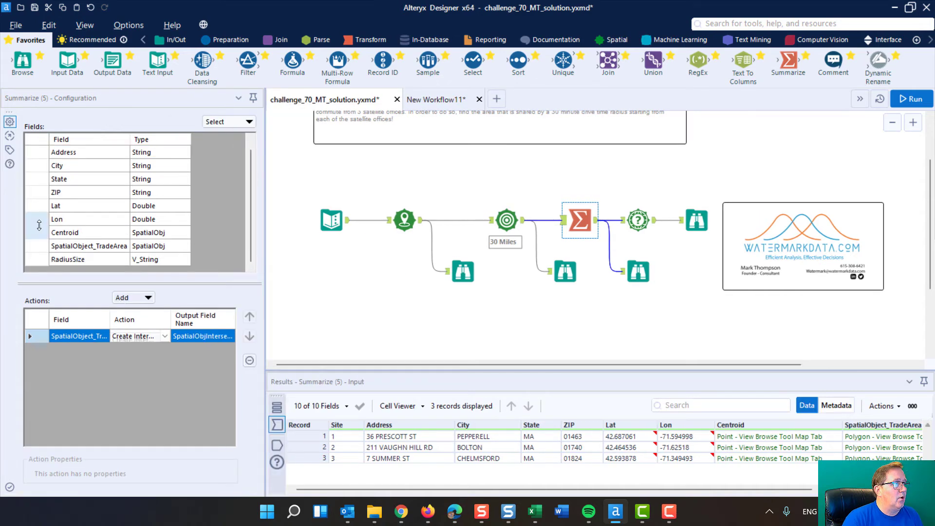
click(35, 246)
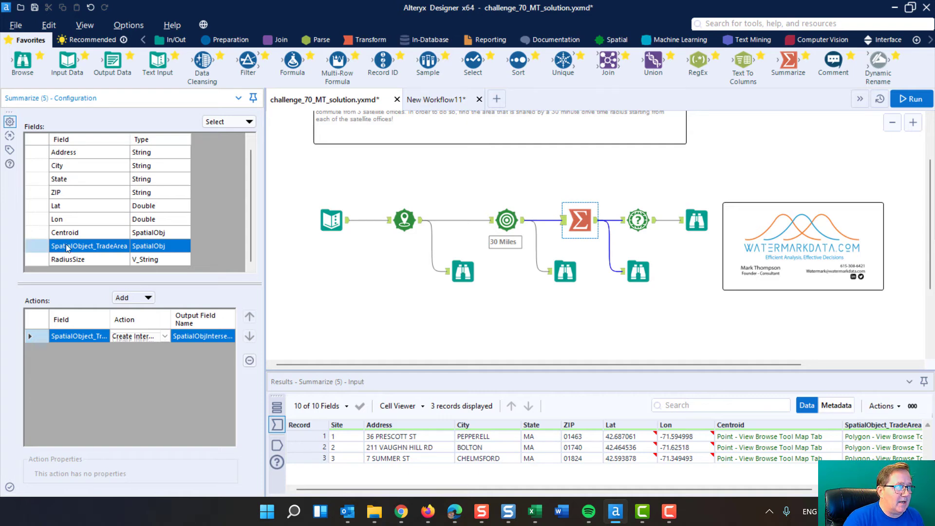
click(166, 337)
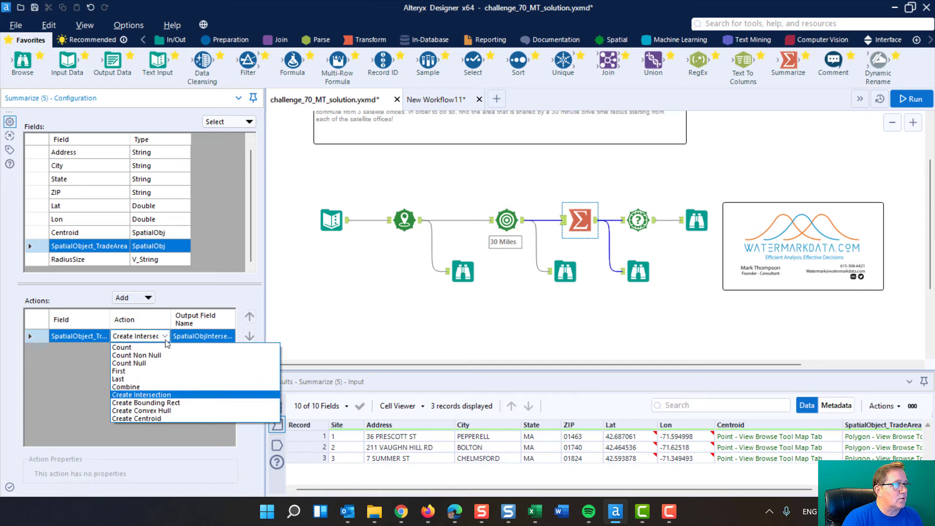
click(163, 395)
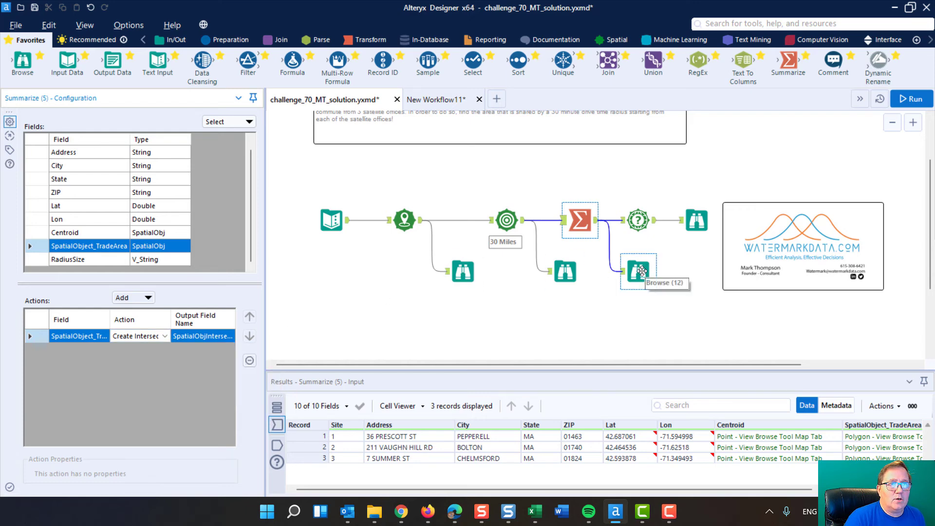
click(642, 271)
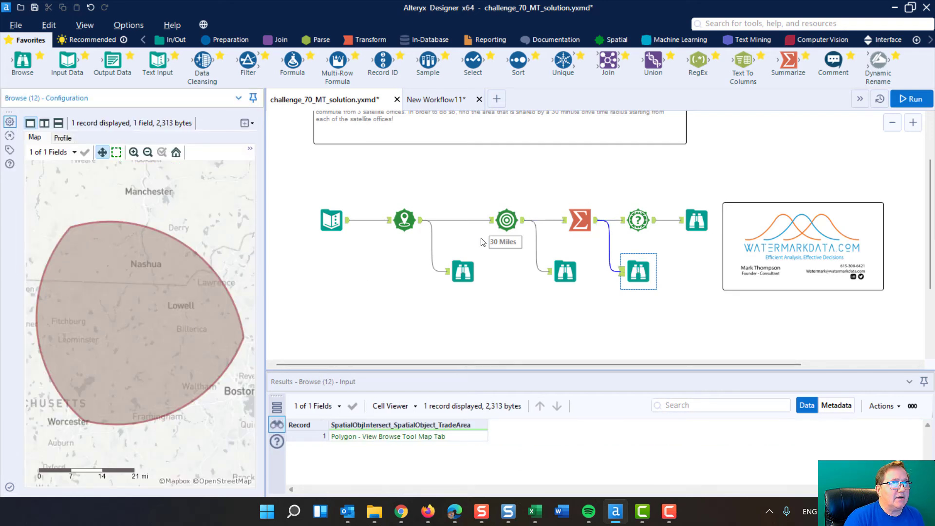
Step: Try Combine as the Summarize action for SpatialObject_TradeArea and run the workflow
click(577, 220)
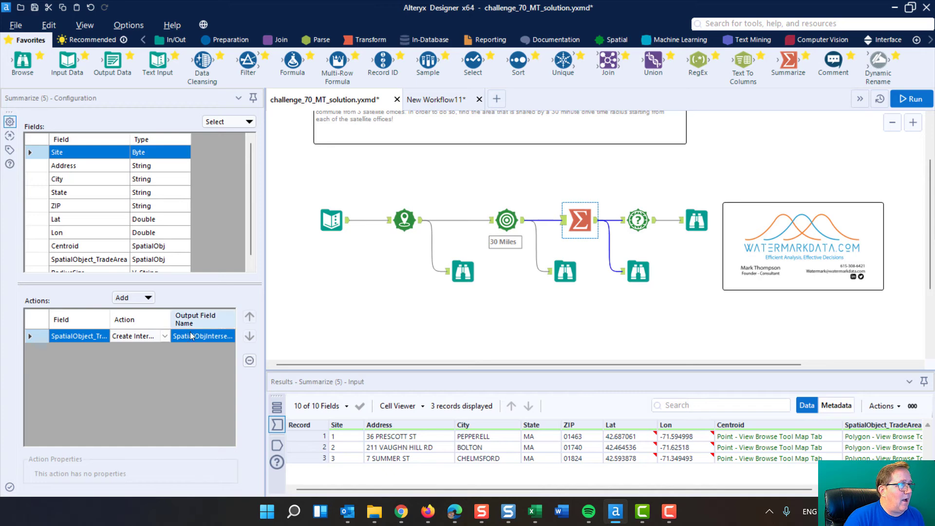
click(163, 334)
click(164, 336)
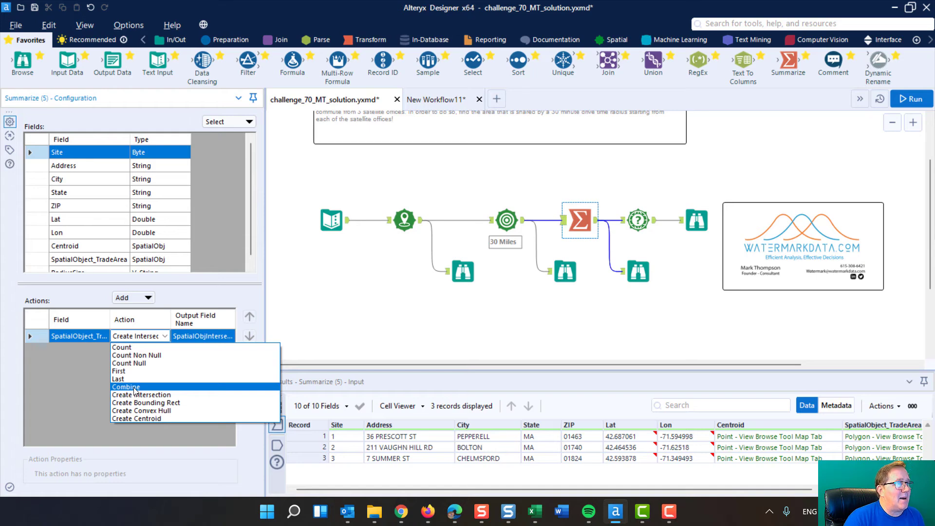
click(126, 386)
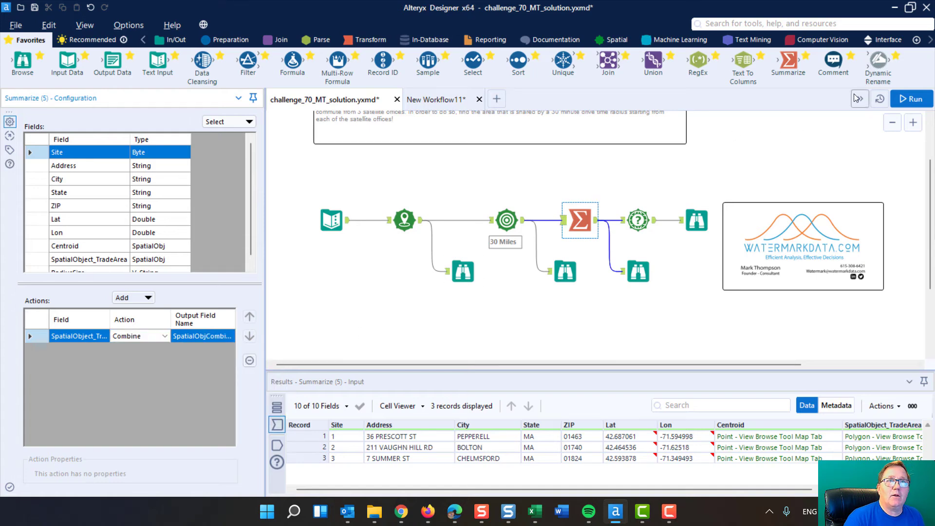
click(899, 98)
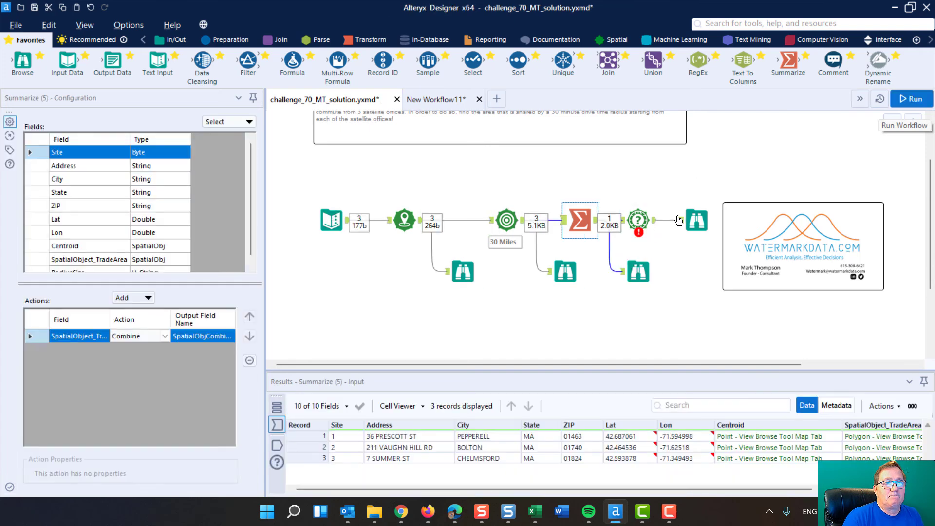
Step: Check the Spatial Info tool's error, rerun the workflow, and view the combined trade area in the Browse tool connected to Summarize
click(638, 221)
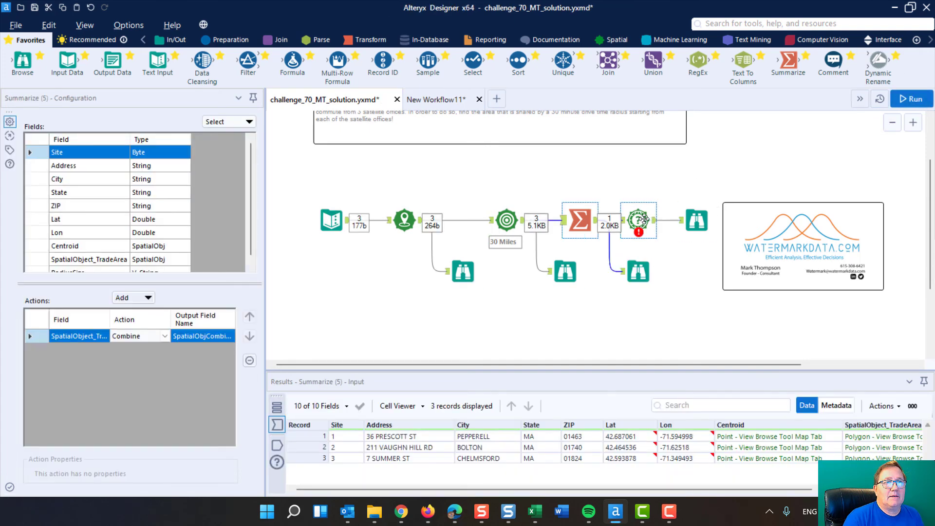
click(610, 314)
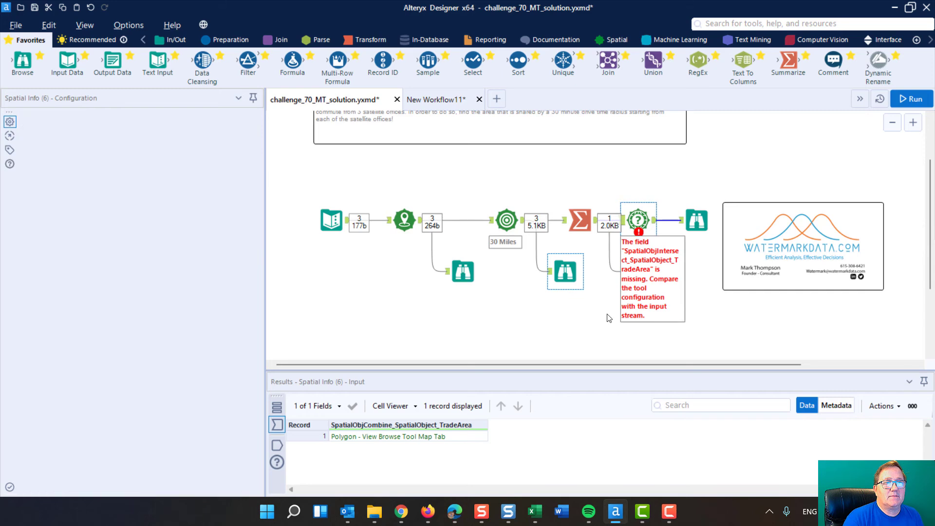
click(638, 272)
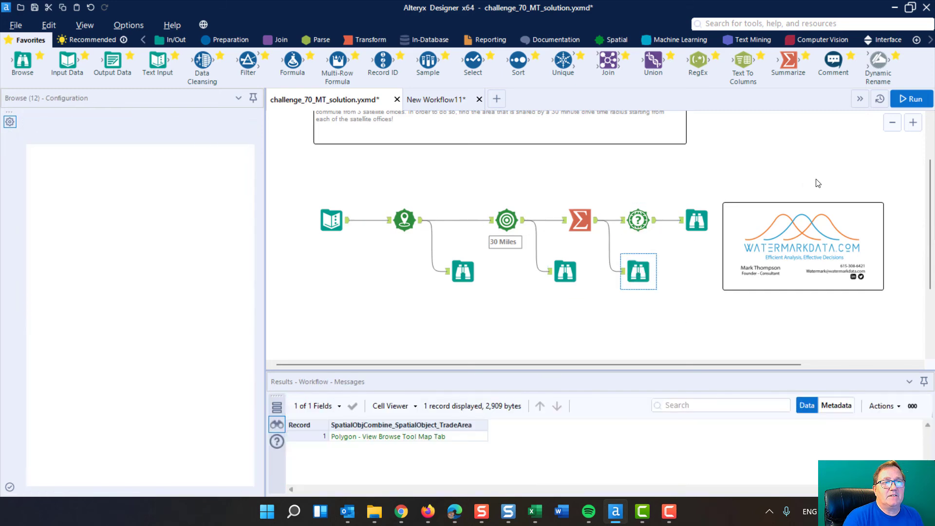
click(921, 102)
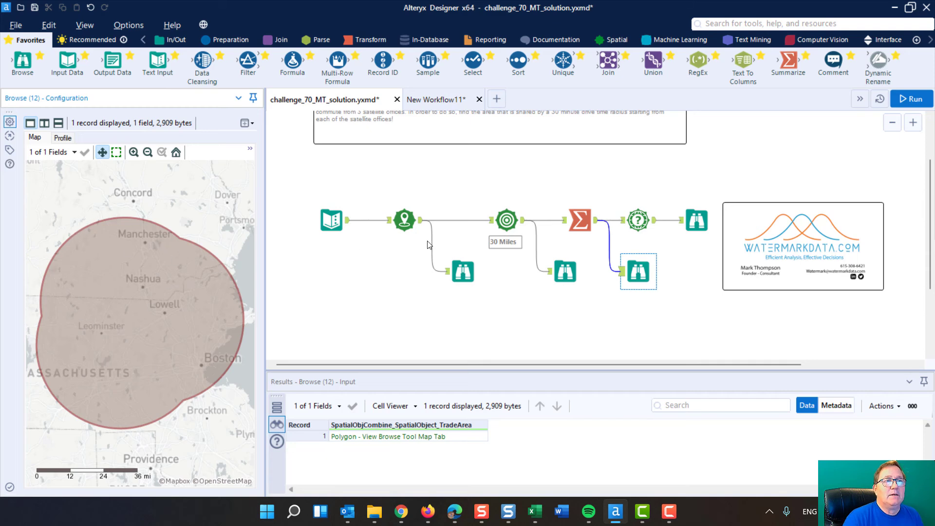
Step: Restore the Summarize action to Create Intersection, rerun the workflow, and open the Spatial Info tool so its field matches the intersection output
click(580, 220)
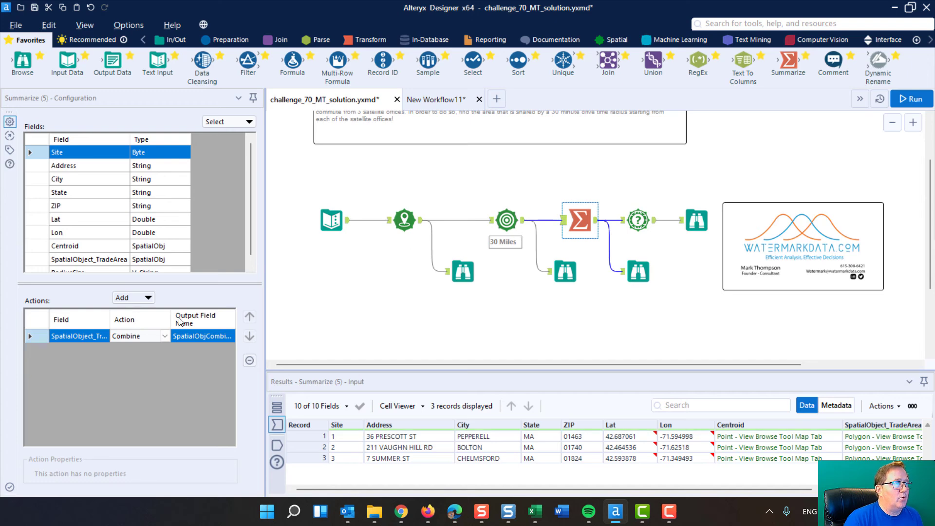
click(166, 335)
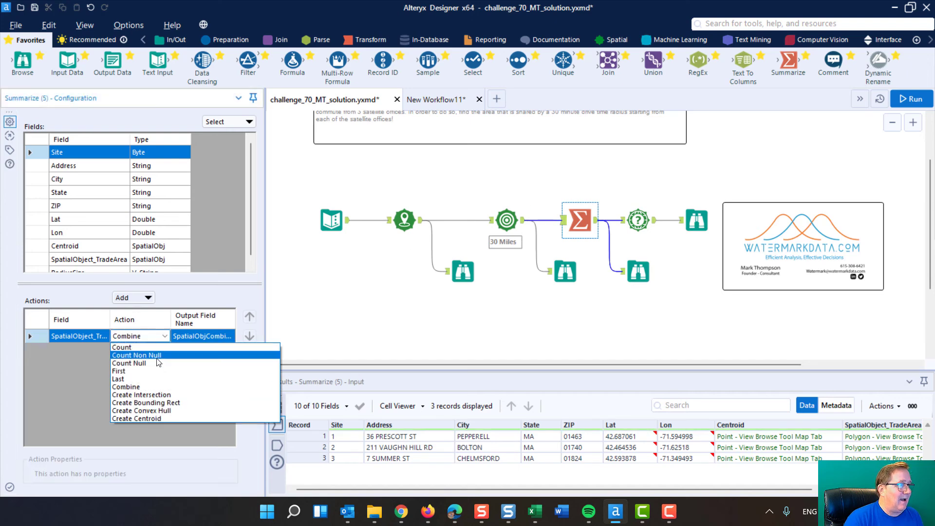
click(154, 396)
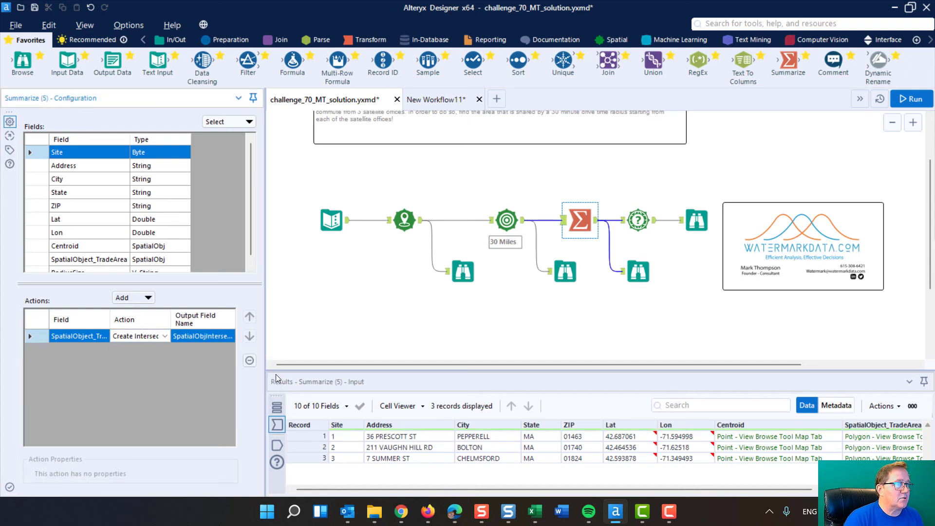
click(862, 116)
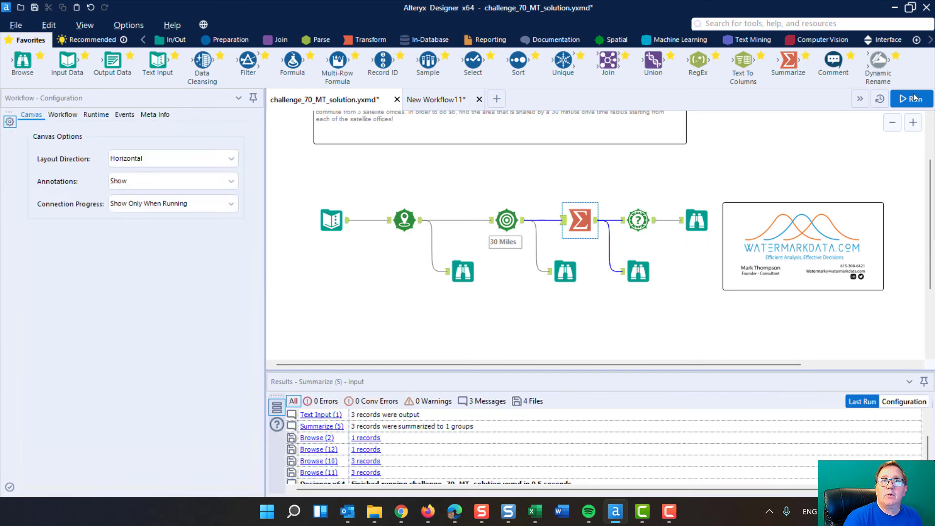
key(ctrl+r)
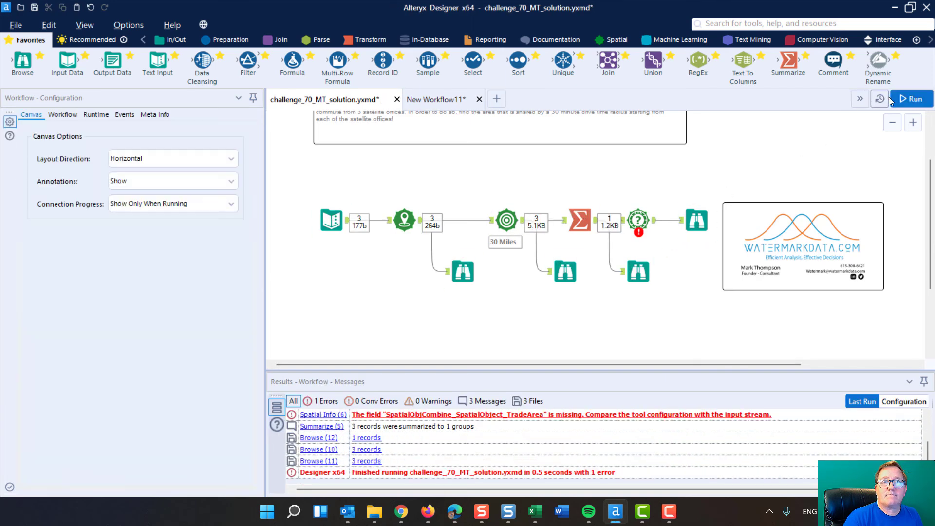
click(649, 221)
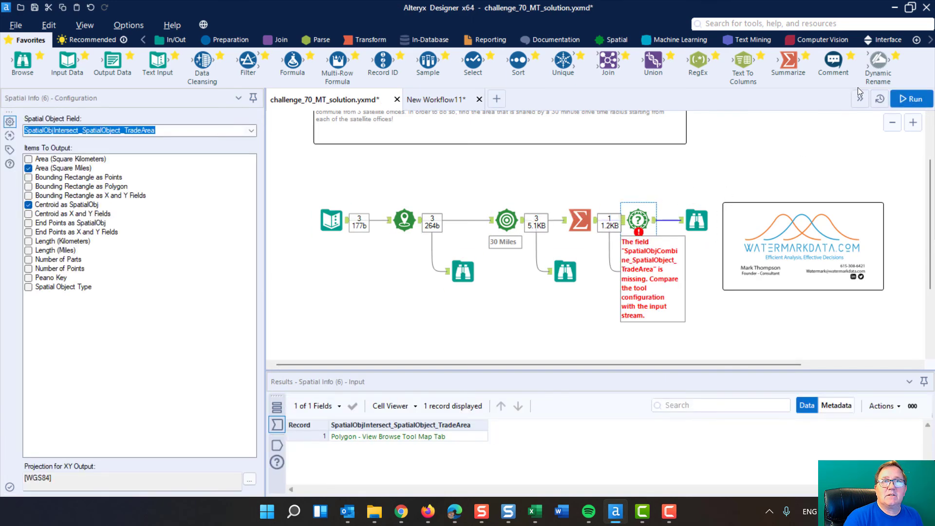
Step: Rerun the workflow and review the Spatial Info tool's Area (Square Miles) and Centroid as SpatialObj outputs against the challenge description
click(911, 99)
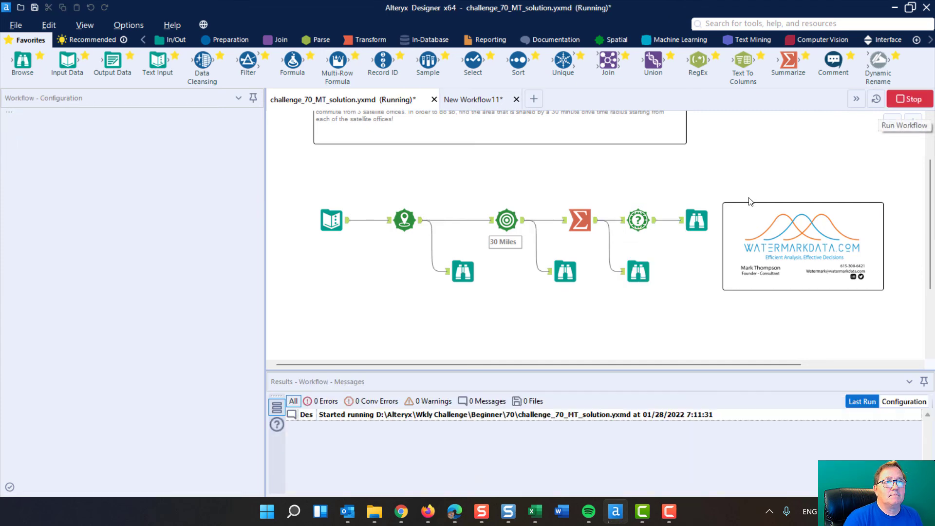
click(637, 218)
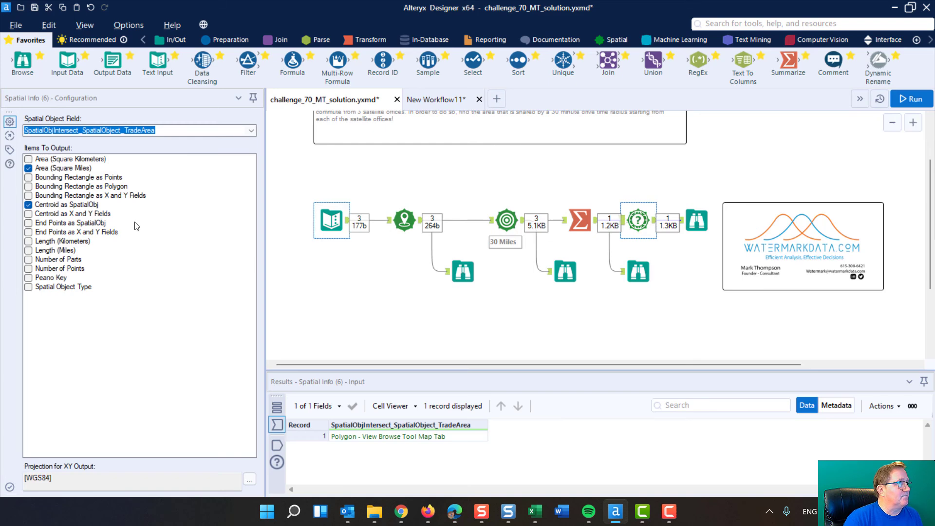
scroll(381, 197, up, 1)
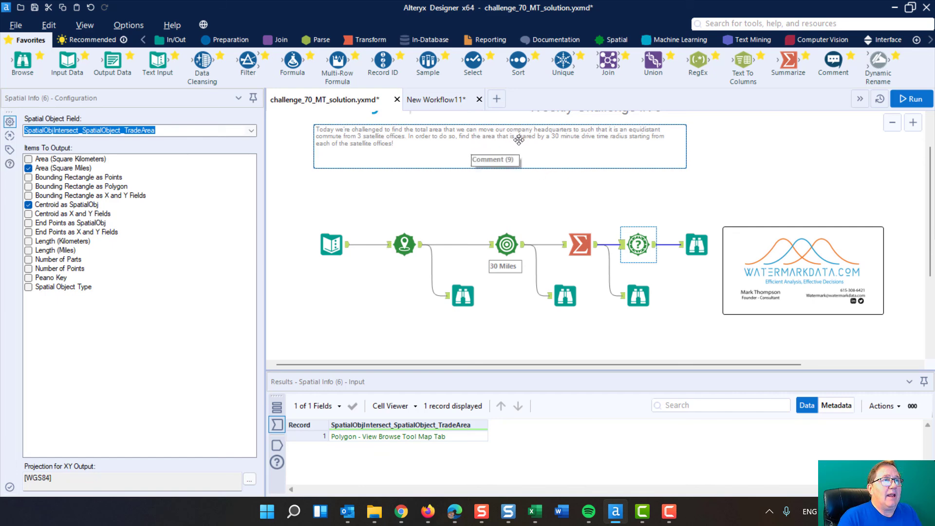
scroll(296, 195, down, 2)
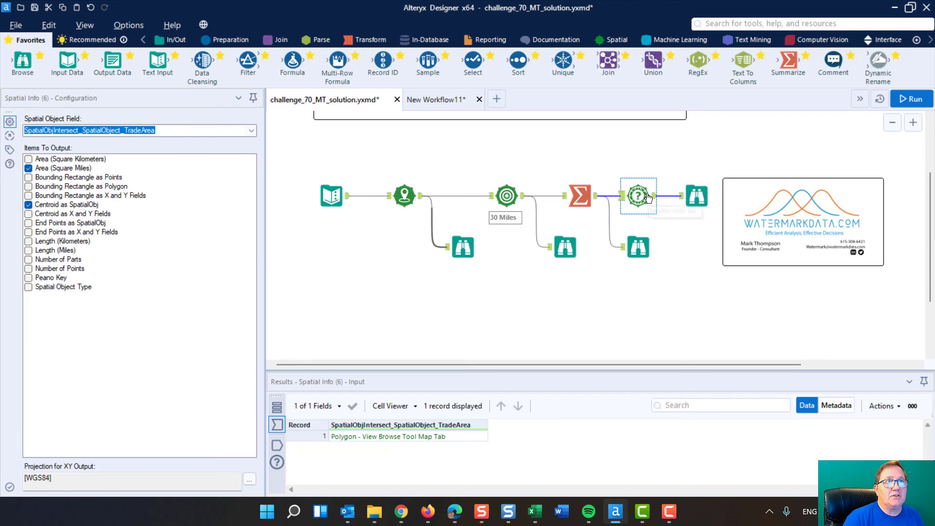
Step: Show the Spatial tool category, and view the intersection polygon, its centroid and the AreaSqMi value in the Browse tool after Spatial Info
click(621, 41)
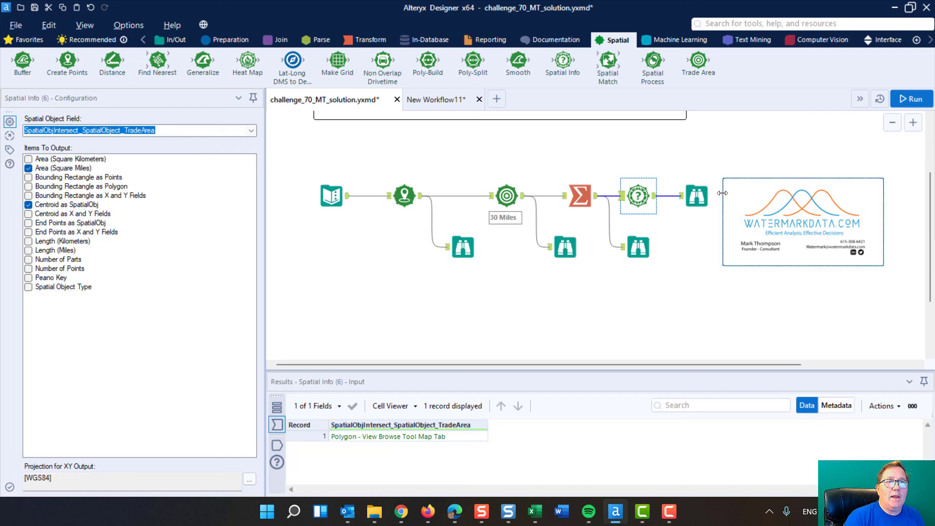
click(698, 195)
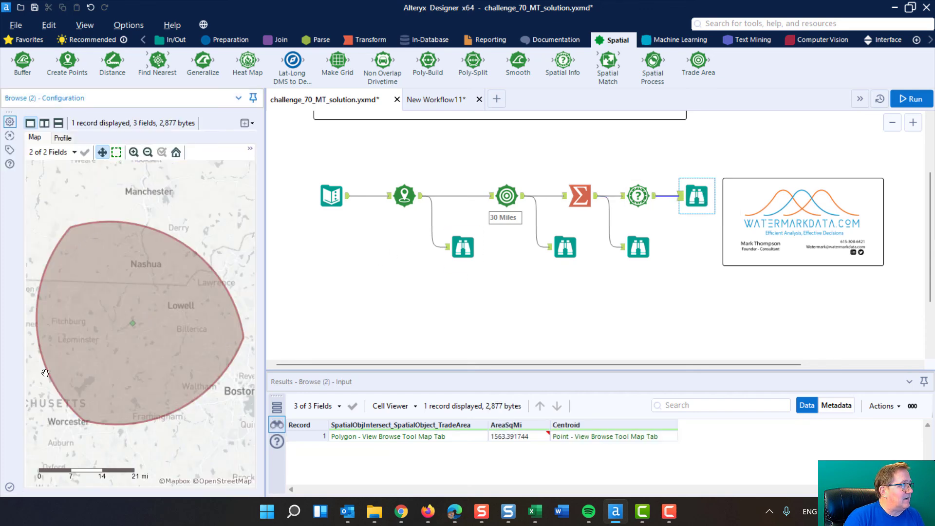
mouse_move(506, 441)
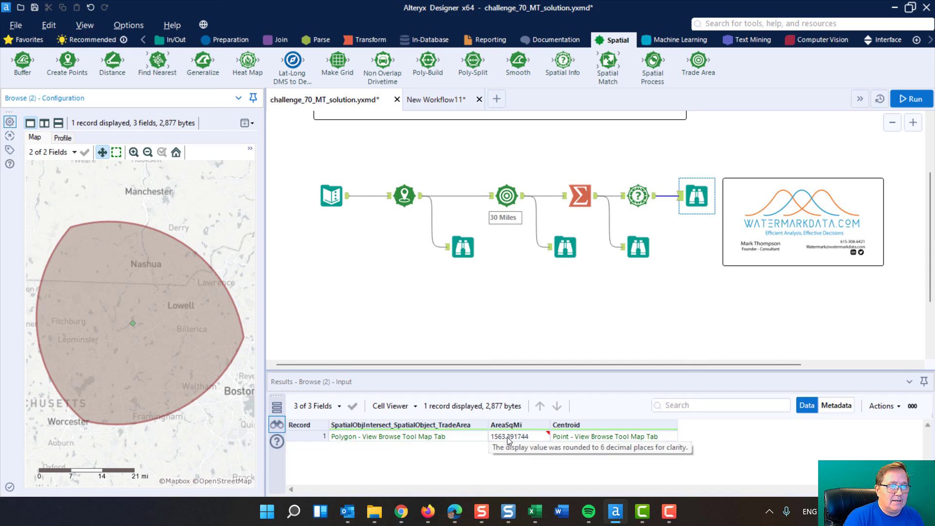